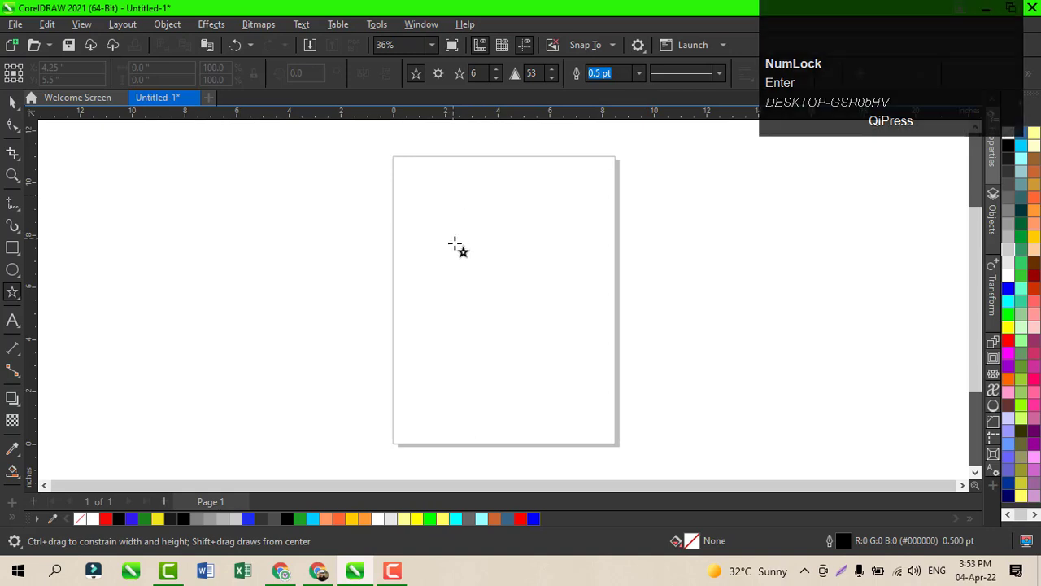
- Draw a six-pointed star, scale it to about 8.1 by 9.4 inches and centre it on the page
{"action": "left_click_drag", "start_coordinate": [459, 247], "coordinate": [476, 380]}
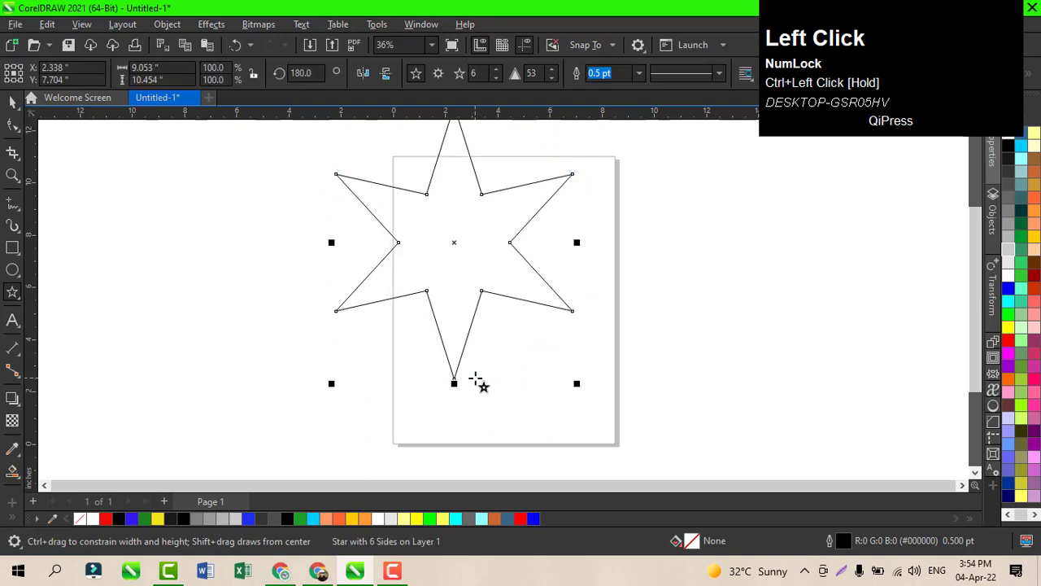
{"action": "key", "text": "p"}
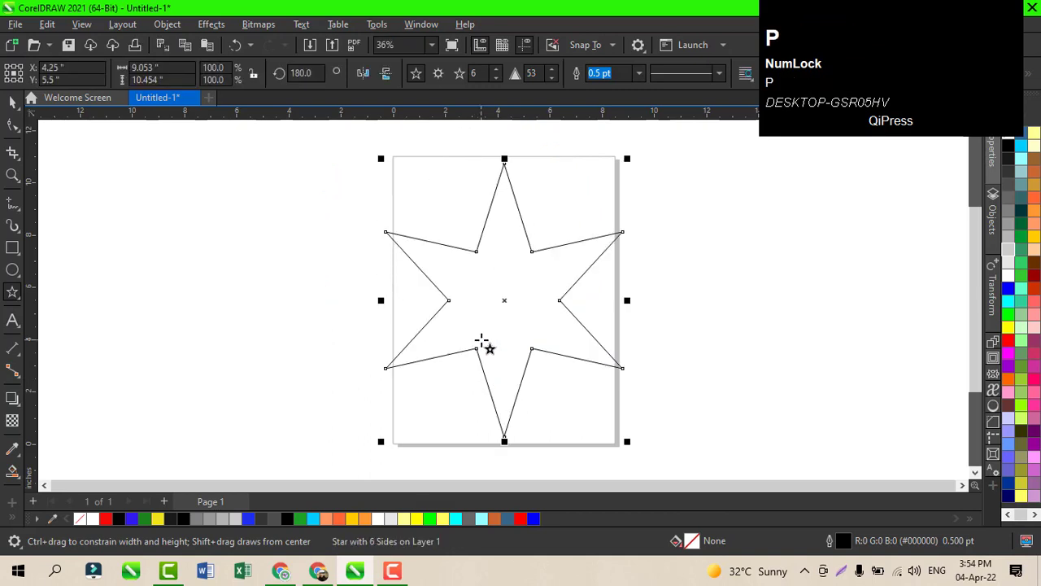
{"action": "left_click", "coordinate": [12, 101]}
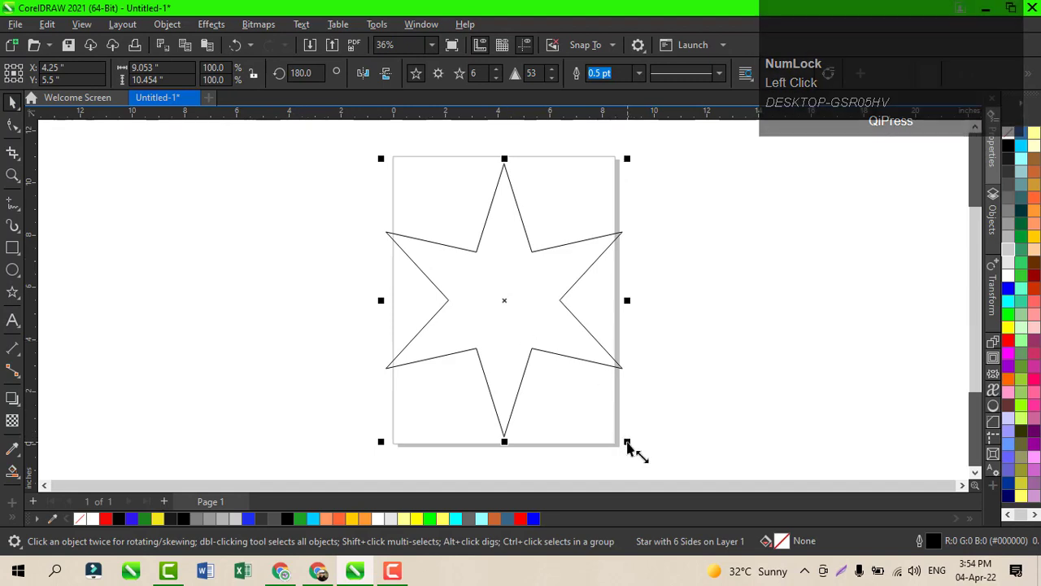
{"action": "left_click_drag", "start_coordinate": [626, 442], "coordinate": [604, 433]}
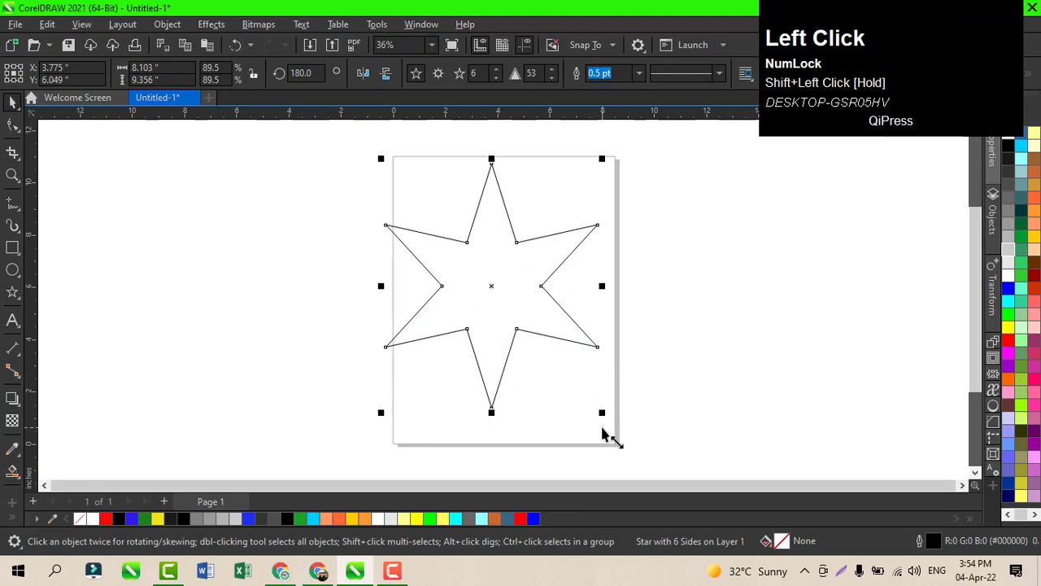
{"action": "key", "text": "p"}
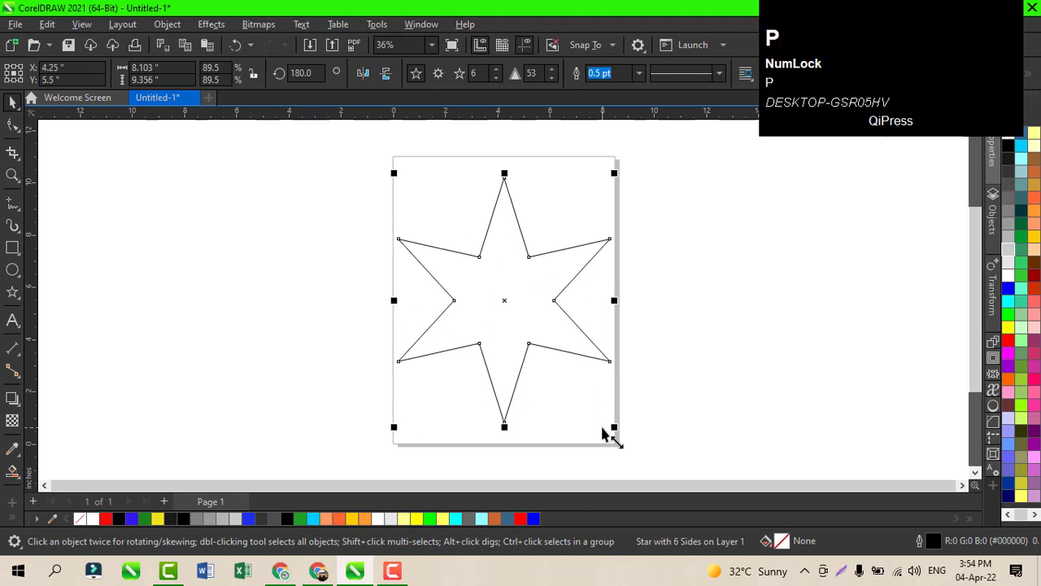
- With the Pen tool, draw a straight line from the star's upper-left tip down and outward, spanning about 1.9 by 5.7 inches
{"action": "left_click", "coordinate": [18, 215]}
{"action": "left_click", "coordinate": [18, 213]}
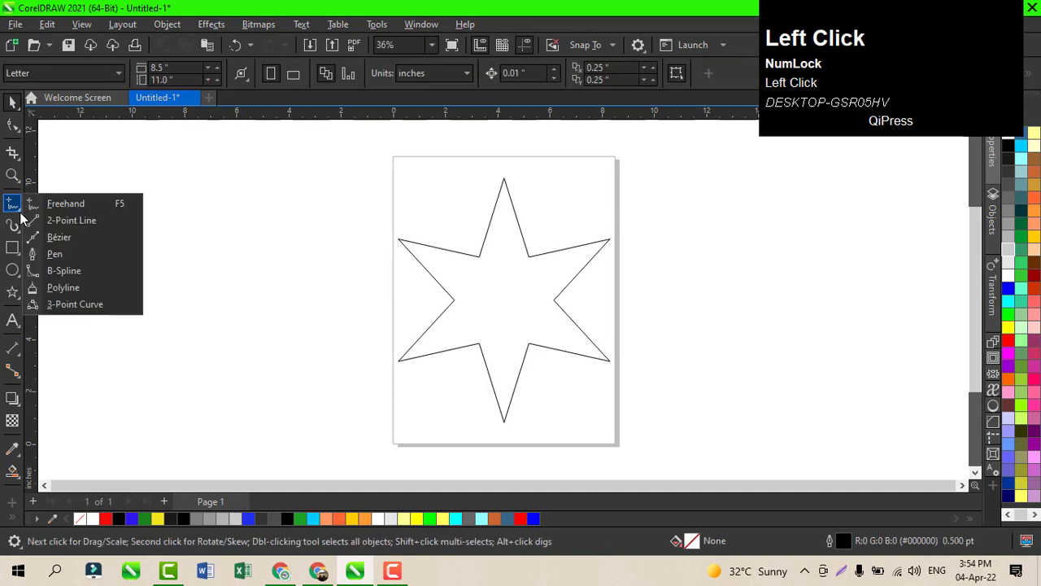
{"action": "left_click", "coordinate": [53, 257]}
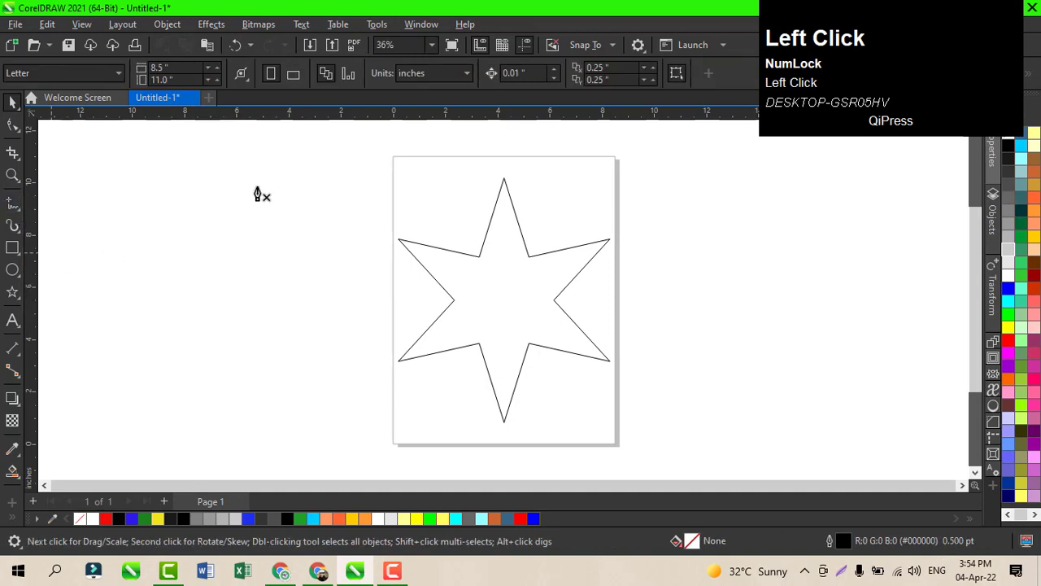
{"action": "left_click", "coordinate": [398, 242]}
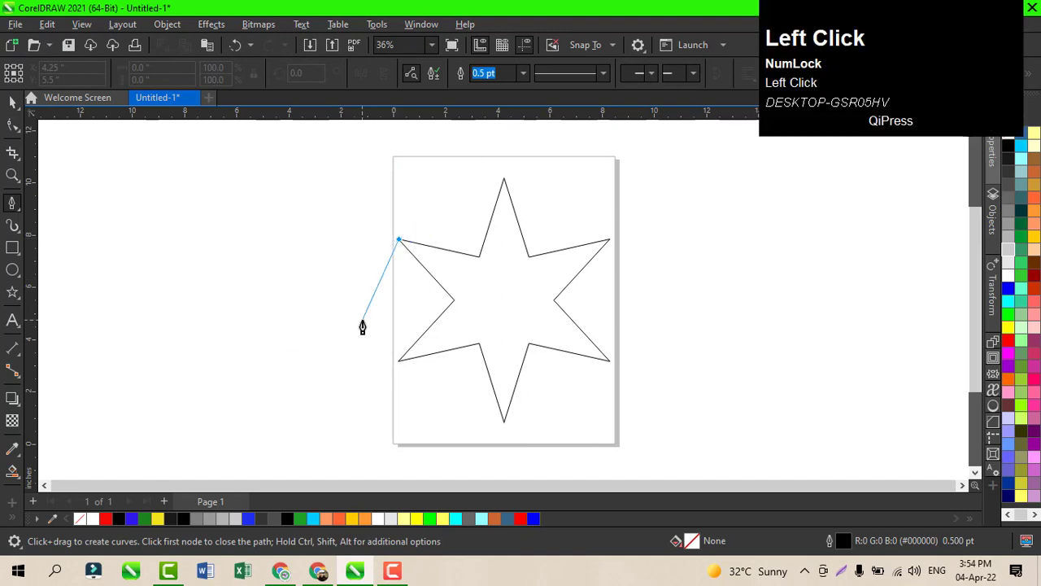
{"action": "left_click", "coordinate": [349, 390]}
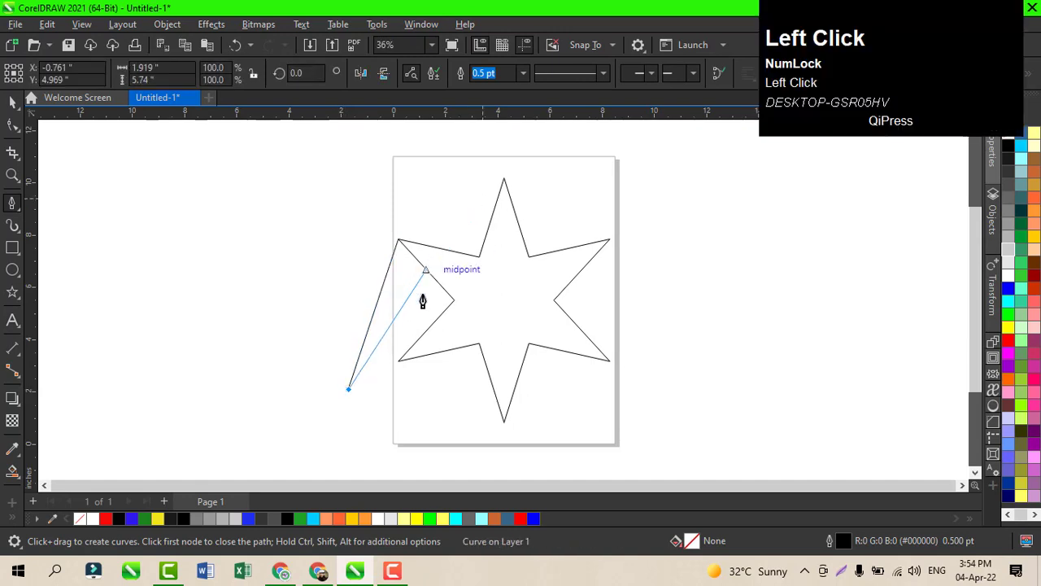
{"action": "left_click", "coordinate": [349, 393]}
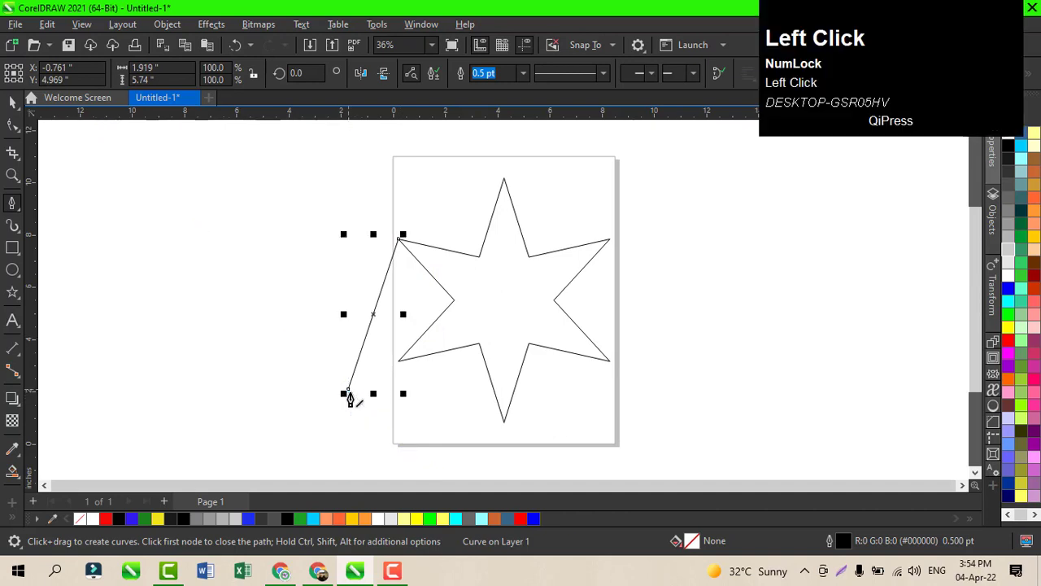
- With the Freehand tool, draw a straight line from the star's top tip outward to the left, spanning about 7.3 by 1.1 inches
{"action": "left_click", "coordinate": [13, 205]}
{"action": "left_click", "coordinate": [44, 214]}
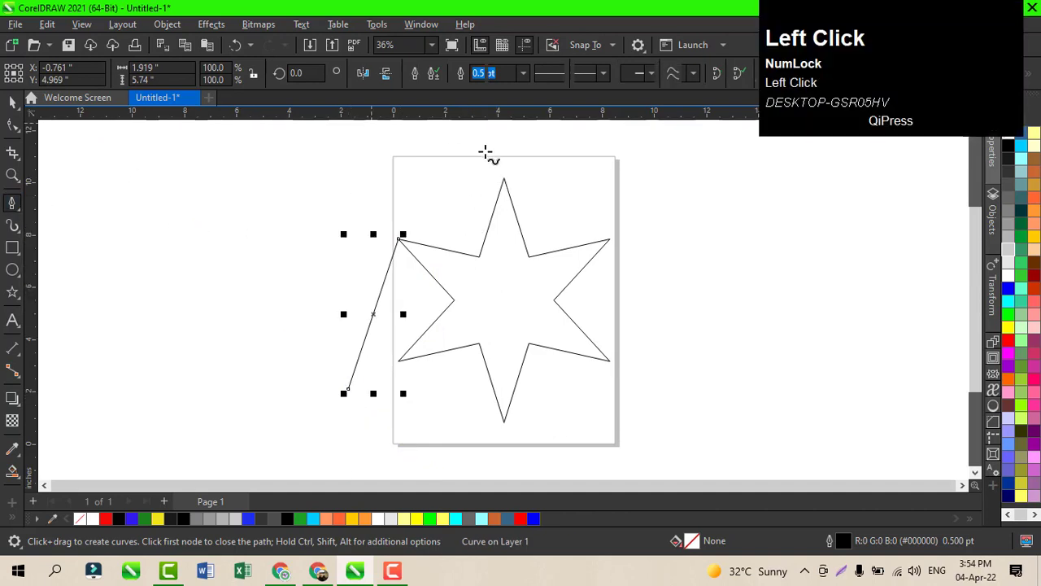
{"action": "left_click", "coordinate": [504, 177]}
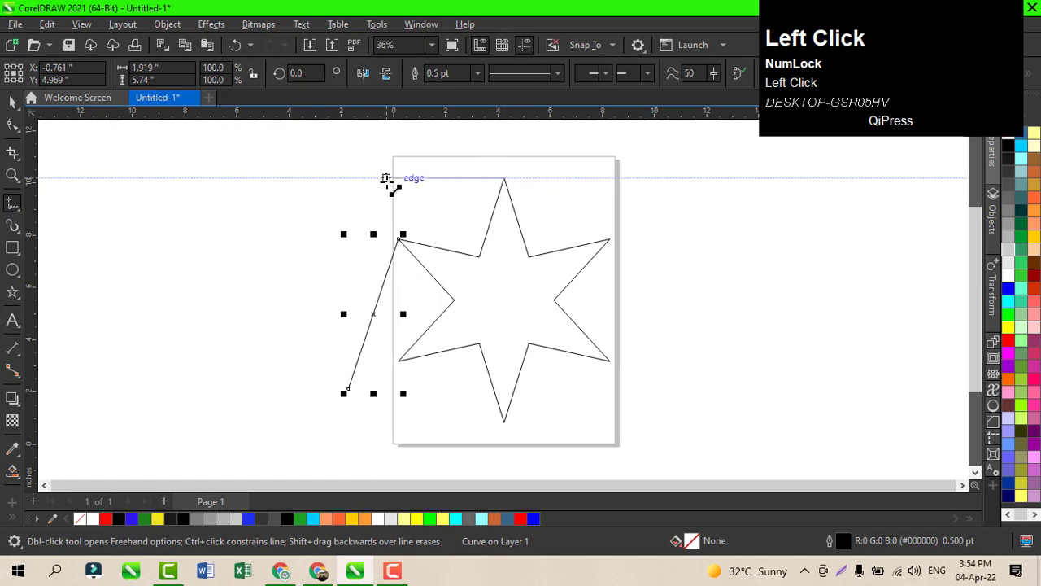
{"action": "left_click", "coordinate": [313, 208]}
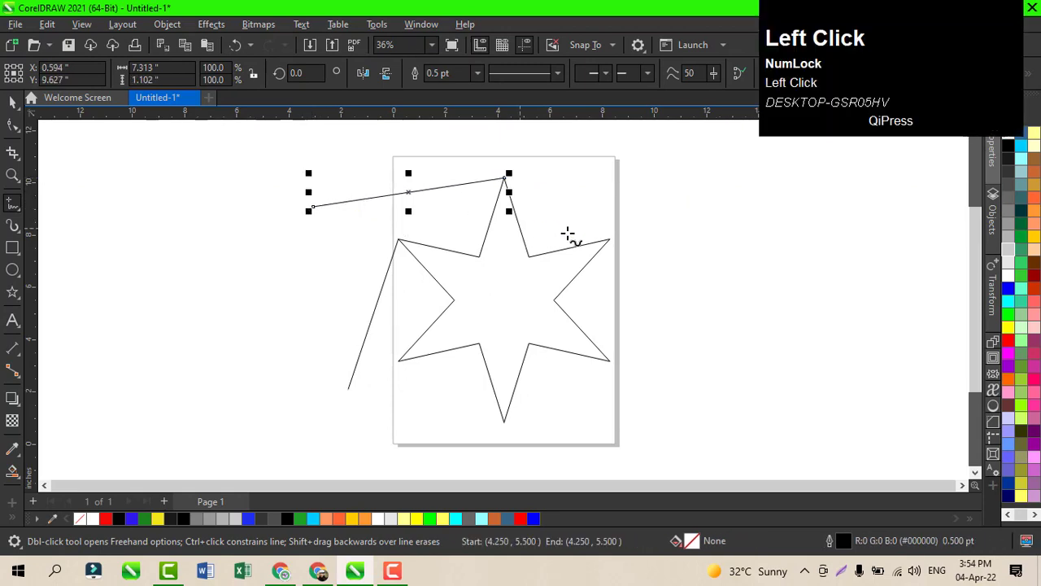
- Draw straight lines from the star's upper-right tip up-left, about 4.2 by 5.8 inches, and from its lower-right tip up-right, about 4 by 7.6 inches
{"action": "left_click", "coordinate": [610, 239]}
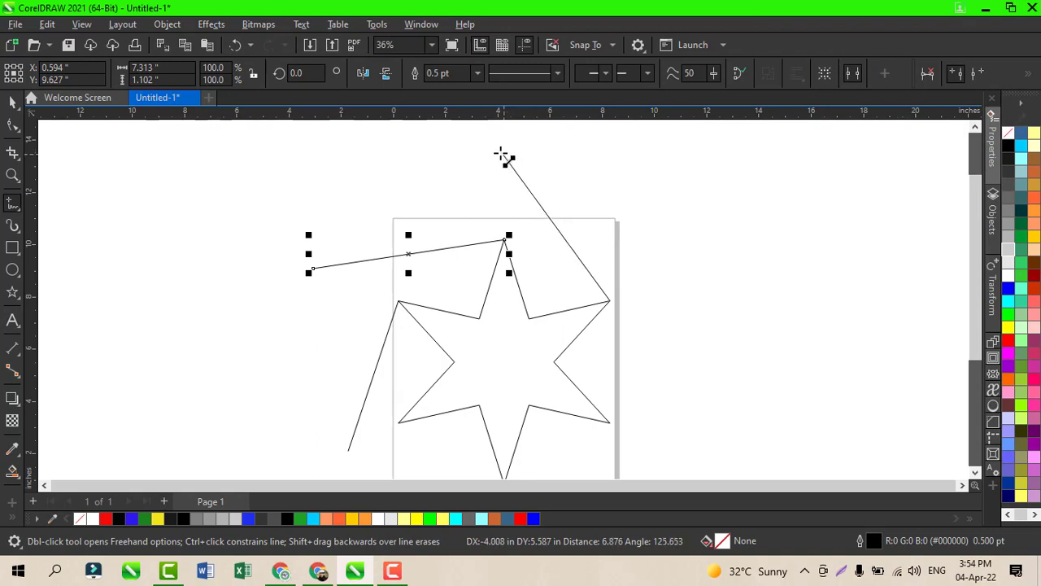
{"action": "left_click", "coordinate": [498, 147]}
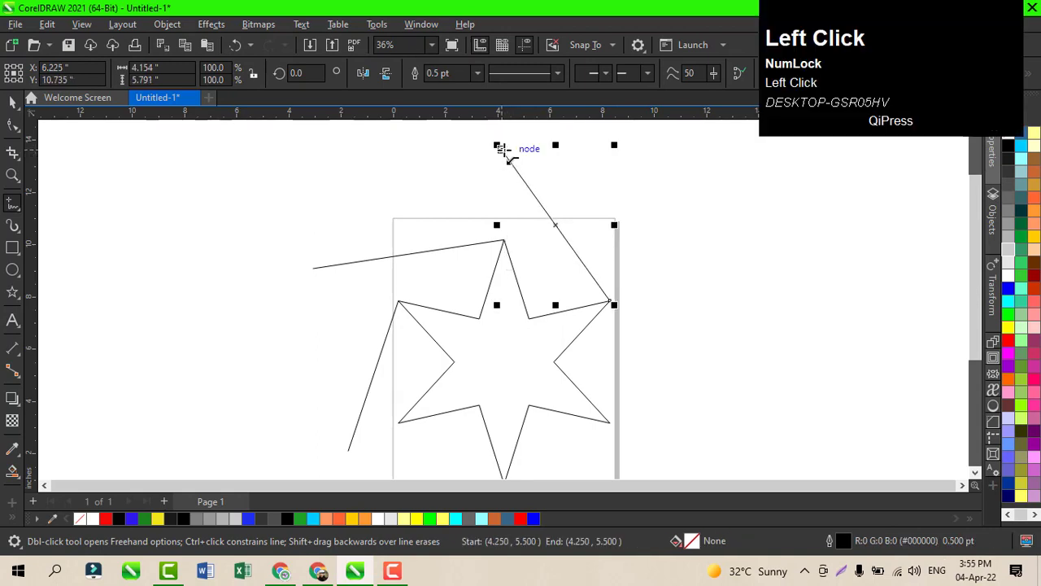
{"action": "left_click", "coordinate": [611, 422]}
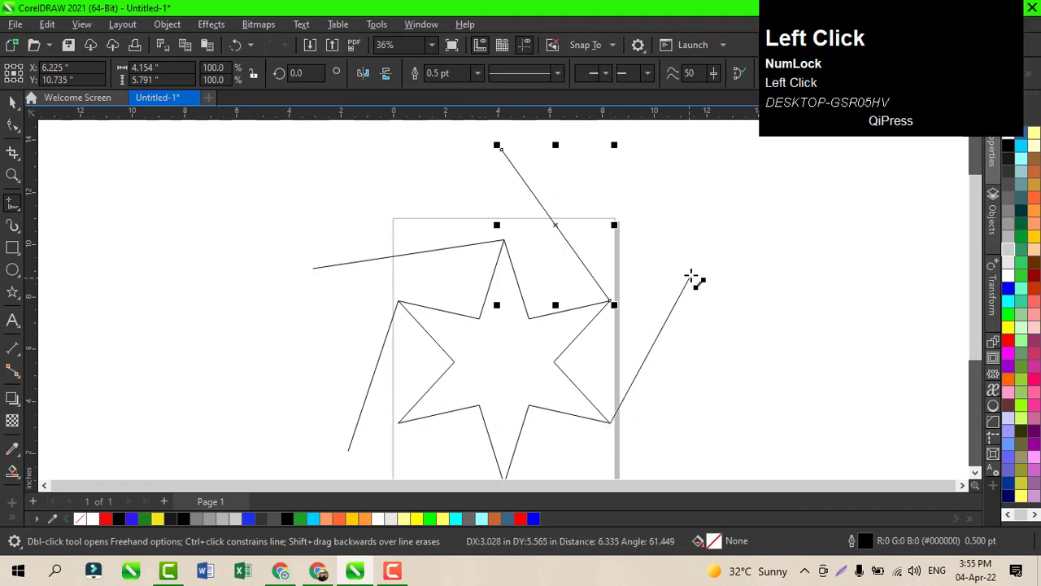
{"action": "left_click", "coordinate": [714, 227]}
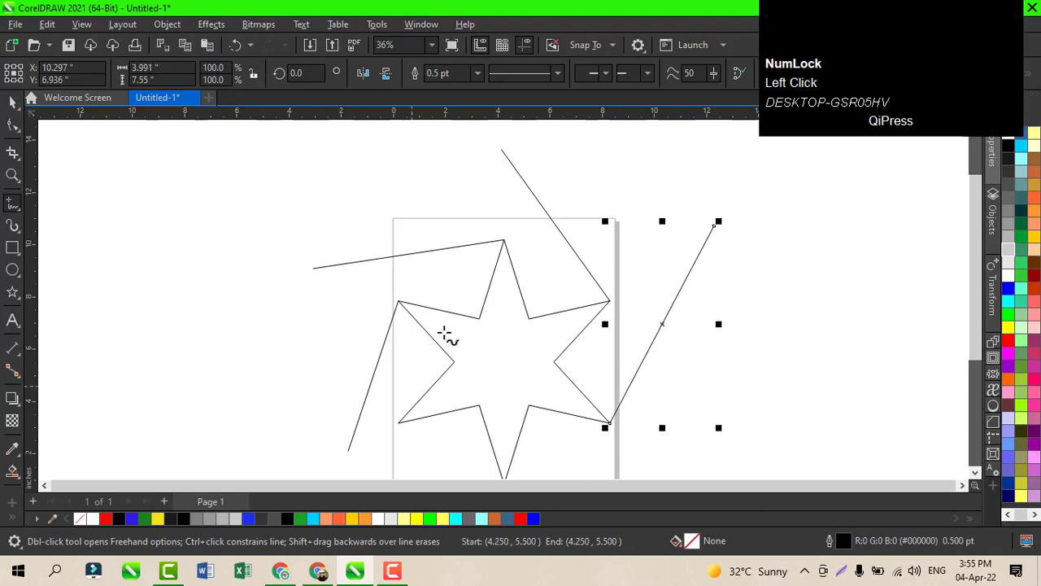
- Draw straight lines from the star's bottom tip rightward, about 9 inches long, and from its lower-left tip down-right, about 4.4 by 6.5 inches
{"action": "left_click_drag", "start_coordinate": [972, 306], "coordinate": [967, 345]}
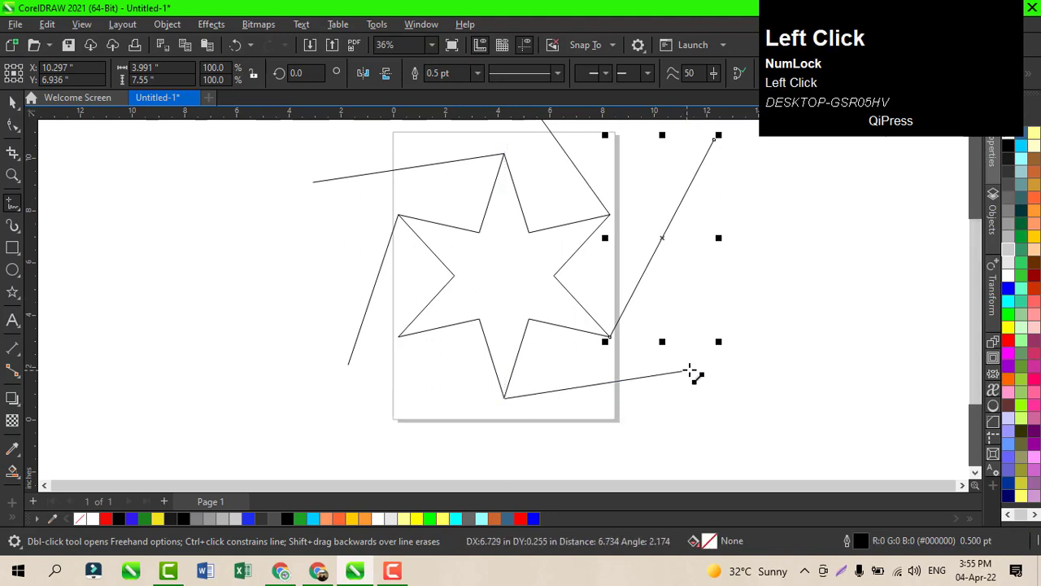
{"action": "left_click", "coordinate": [740, 381]}
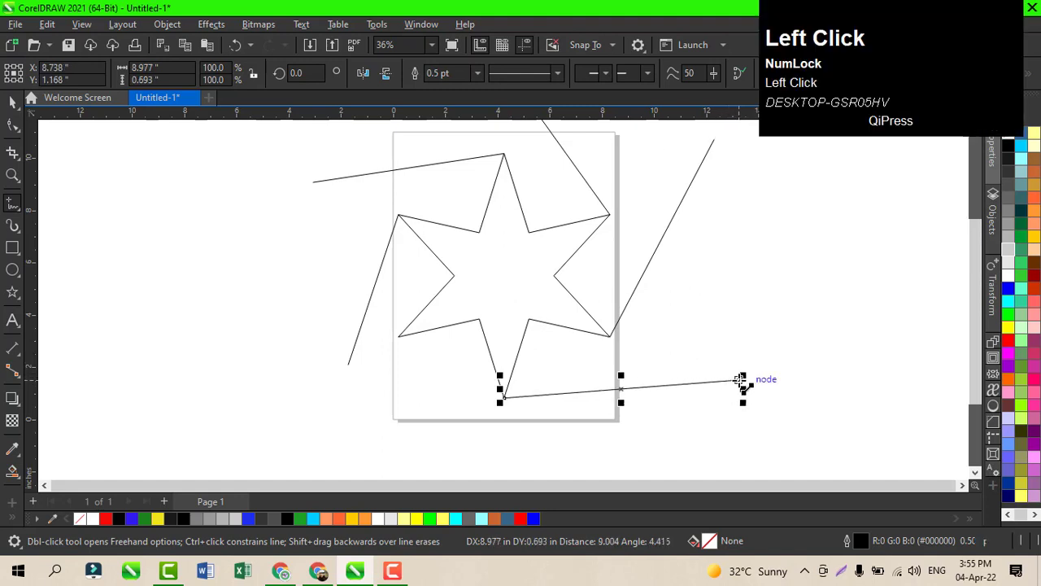
{"action": "left_click", "coordinate": [400, 337]}
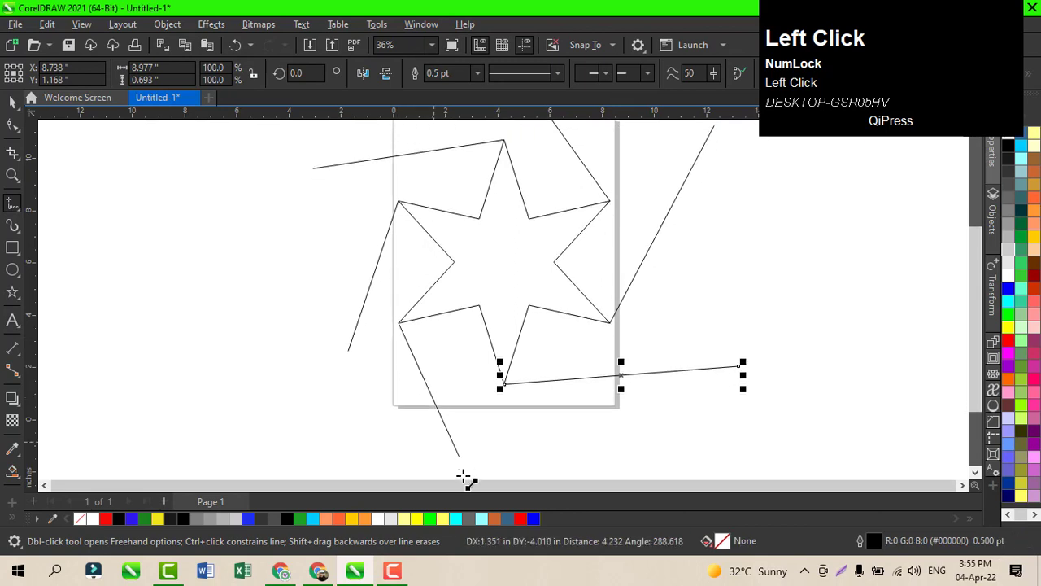
{"action": "left_click", "coordinate": [515, 444]}
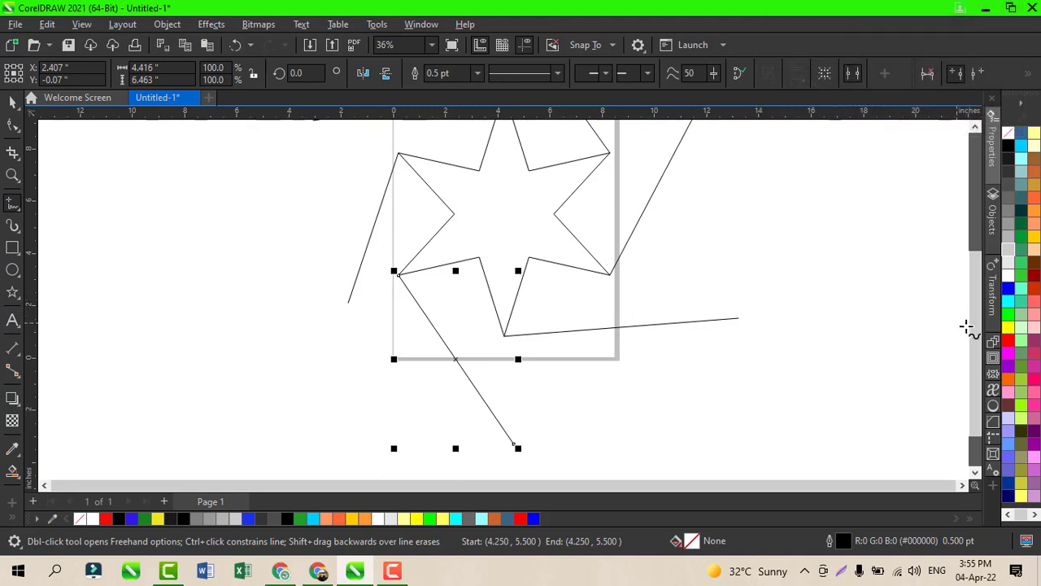
- Connect the outer ends of the top-tip and bottom-tip lines to the neighbouring upper-left-tip and lower-right-tip lines with straight segments
{"action": "left_click_drag", "start_coordinate": [974, 324], "coordinate": [967, 276]}
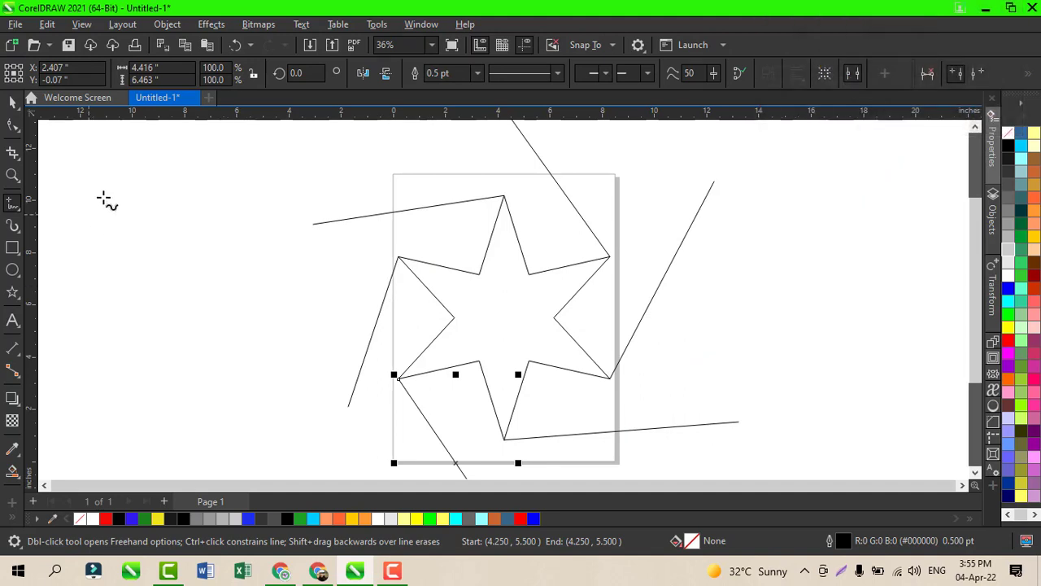
{"action": "left_click", "coordinate": [313, 223]}
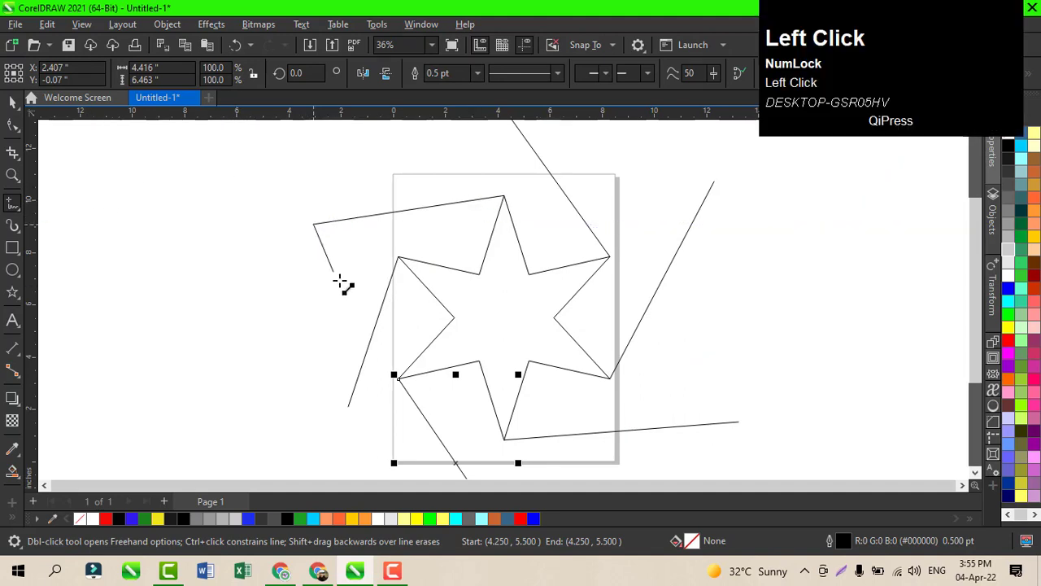
{"action": "left_click", "coordinate": [376, 341]}
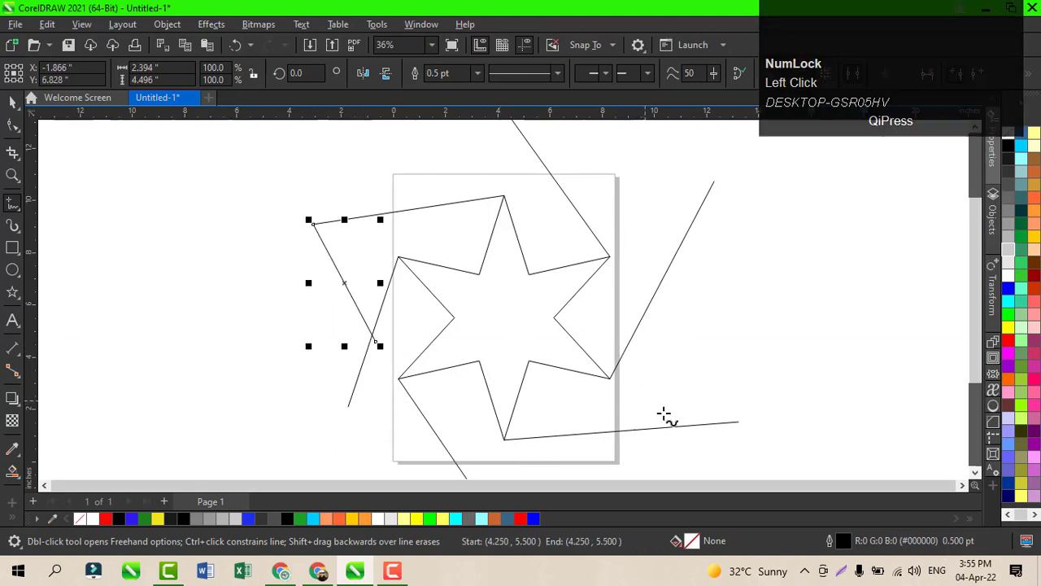
{"action": "left_click", "coordinate": [739, 421]}
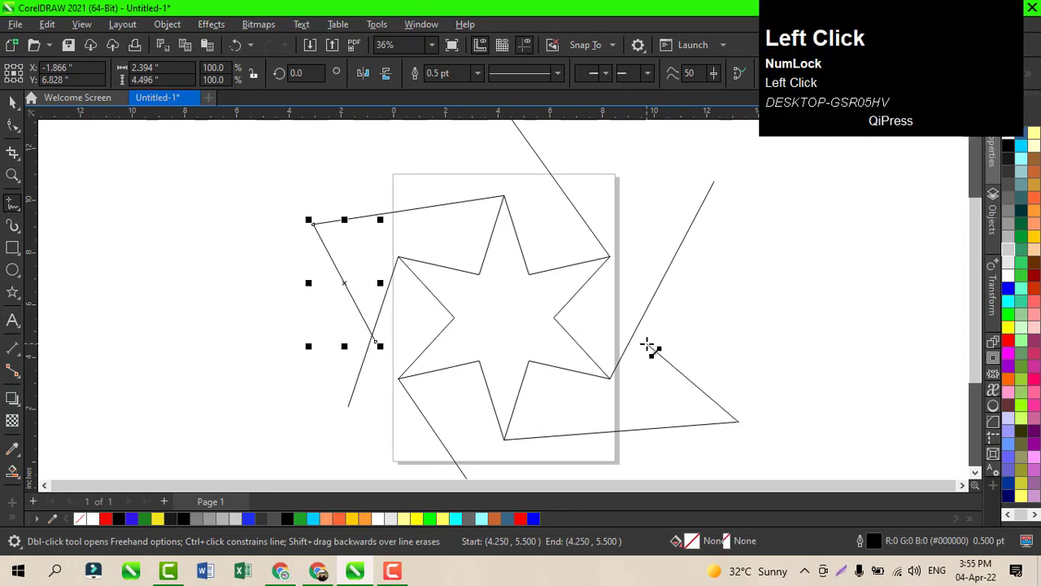
{"action": "left_click", "coordinate": [651, 300]}
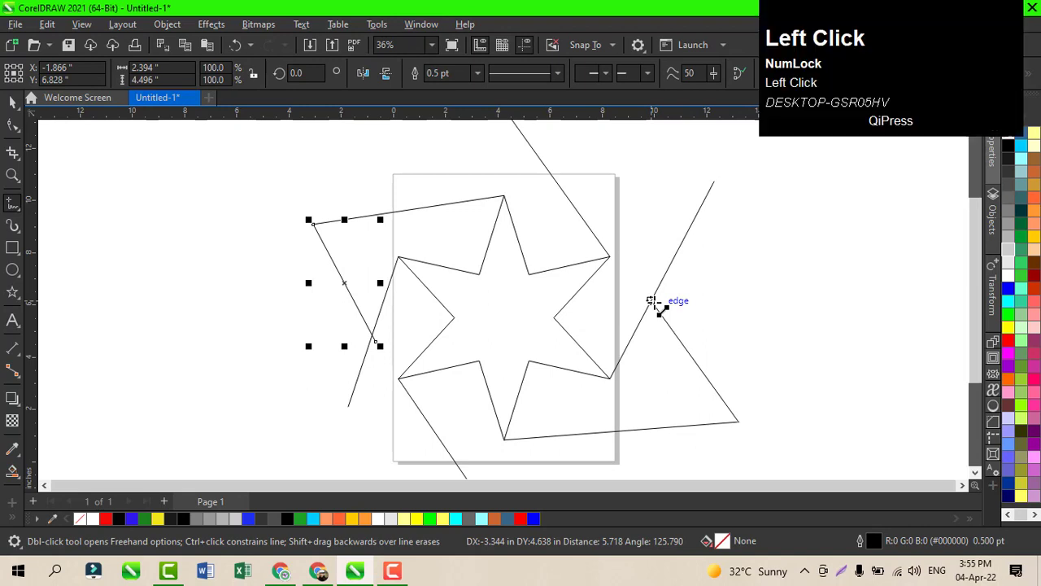
- Connect the outer ends of the lower-right-tip and lower-left-tip lines to the neighbouring upper-right-tip and bottom-tip lines with straight segments
{"action": "left_click", "coordinate": [715, 182]}
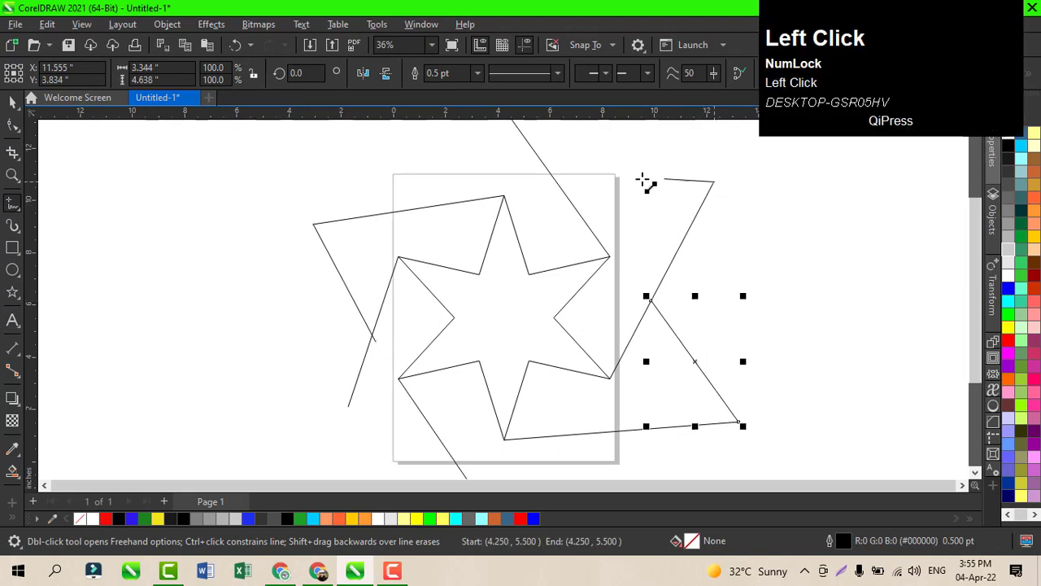
{"action": "left_click", "coordinate": [562, 188]}
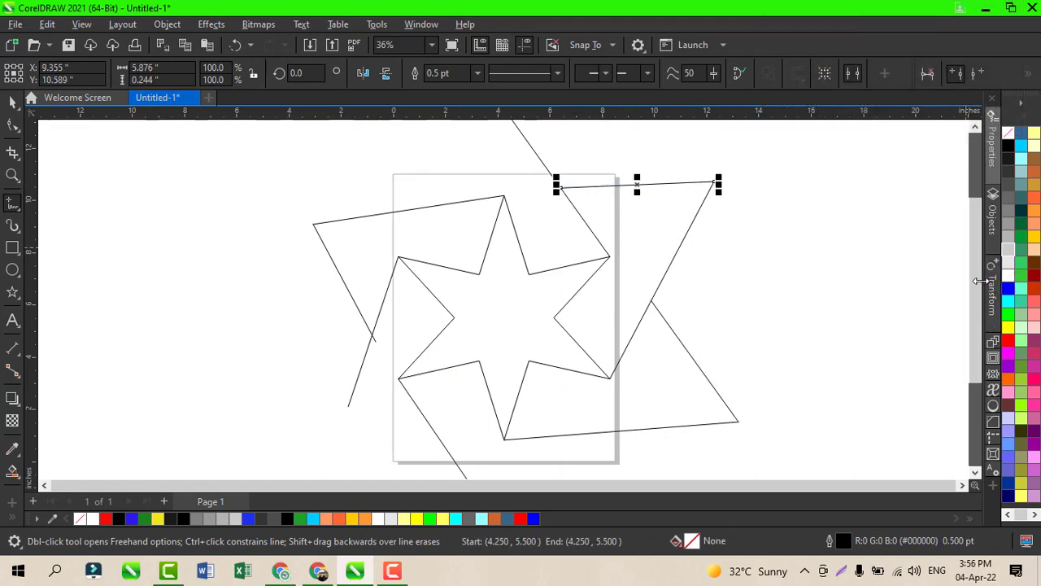
{"action": "left_click_drag", "start_coordinate": [979, 281], "coordinate": [990, 333]}
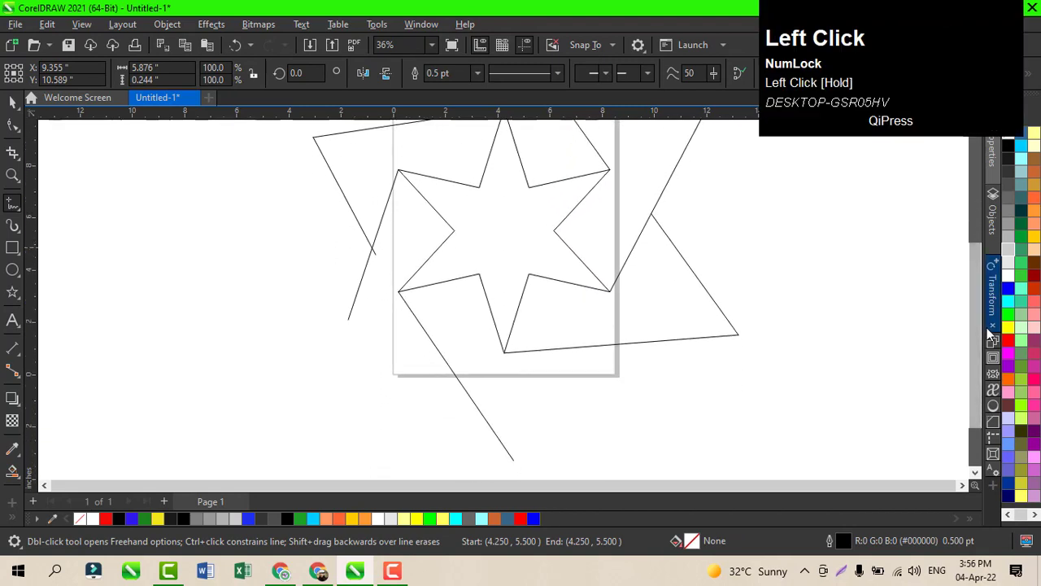
{"action": "left_click", "coordinate": [515, 457]}
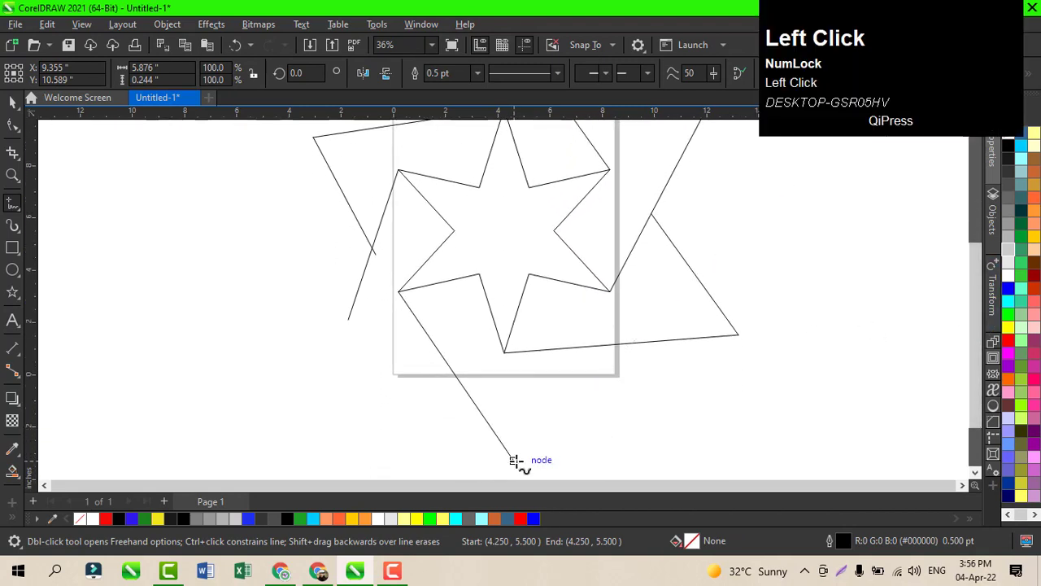
{"action": "left_click", "coordinate": [605, 345]}
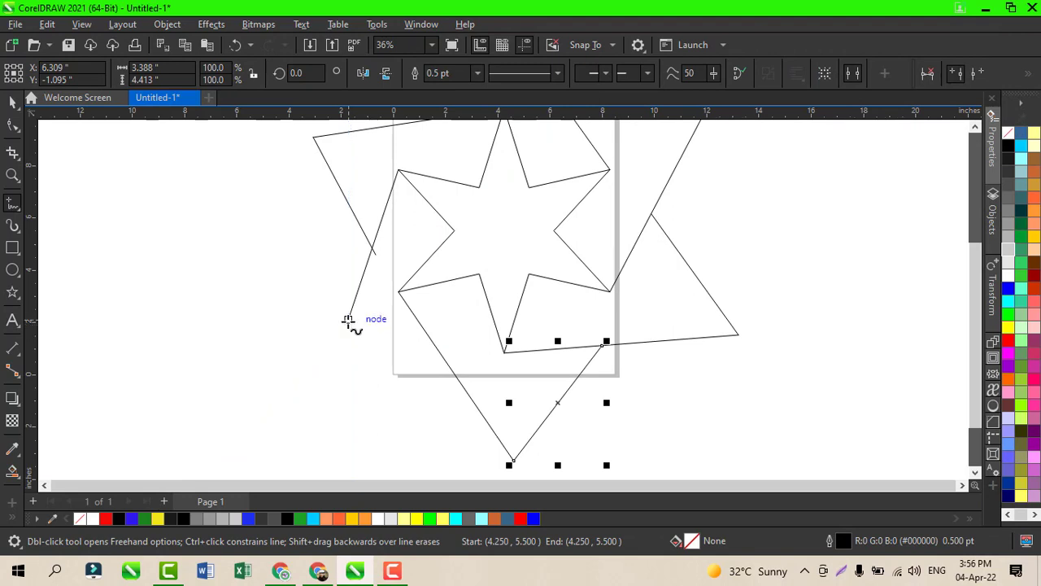
- Connect the outer end of the upper-left-tip line to the lower-left-tip line with a straight segment spanning about 3.6 by 1.4 inches
{"action": "left_click", "coordinate": [348, 320]}
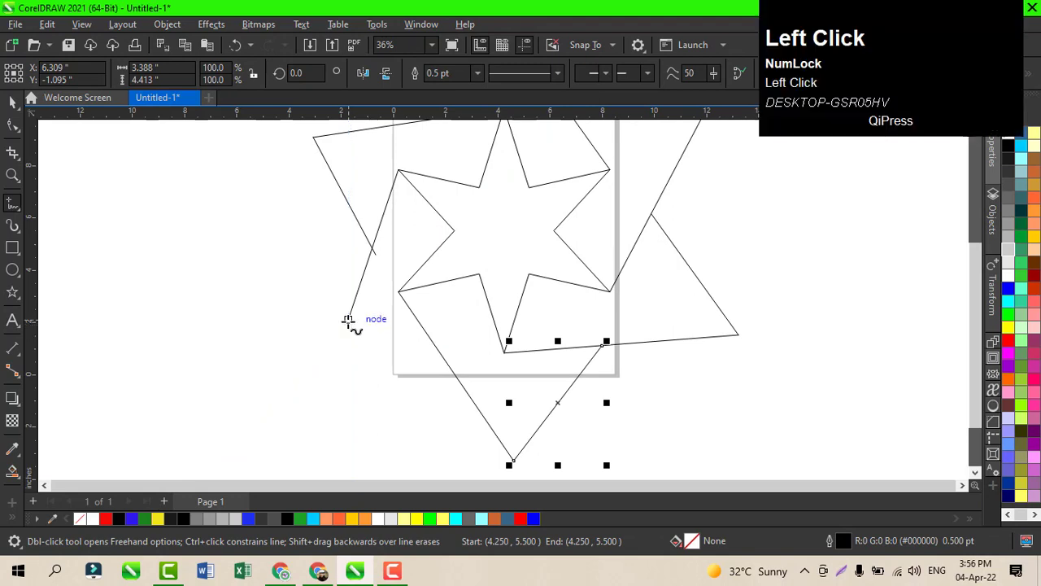
{"action": "left_click", "coordinate": [441, 358]}
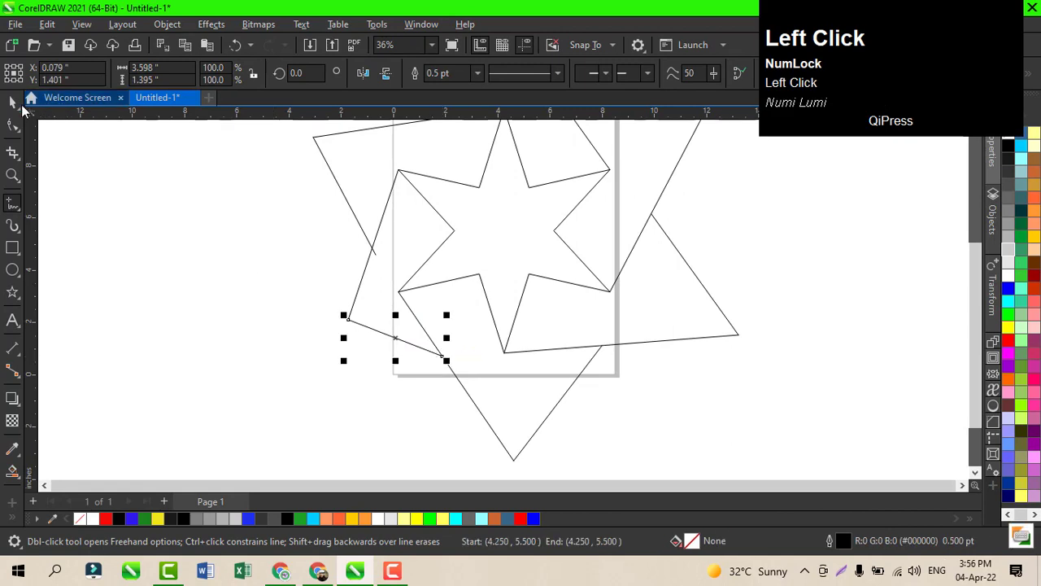
{"action": "left_click", "coordinate": [13, 102]}
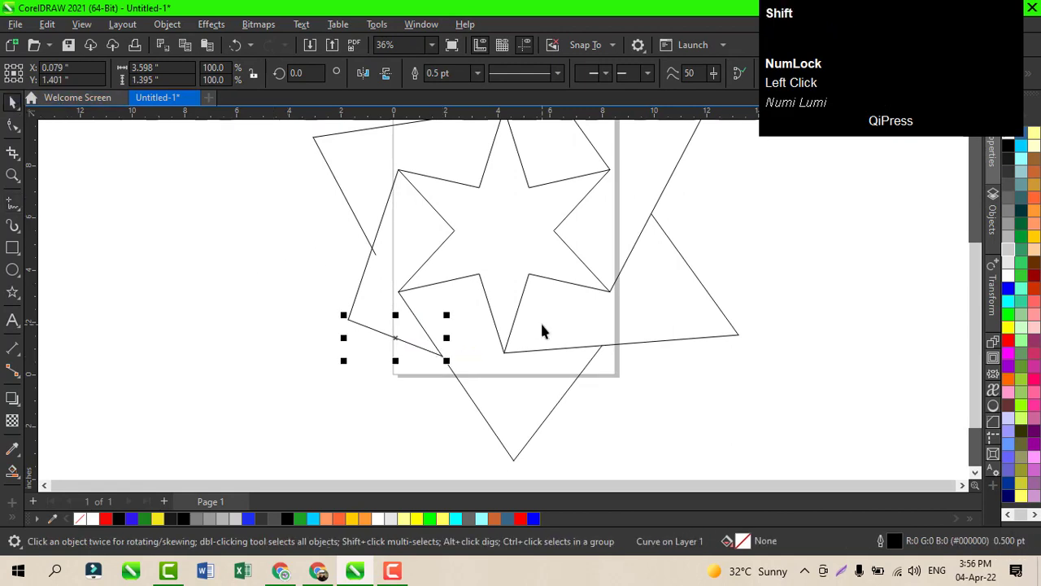
{"action": "key", "text": "shift+F4"}
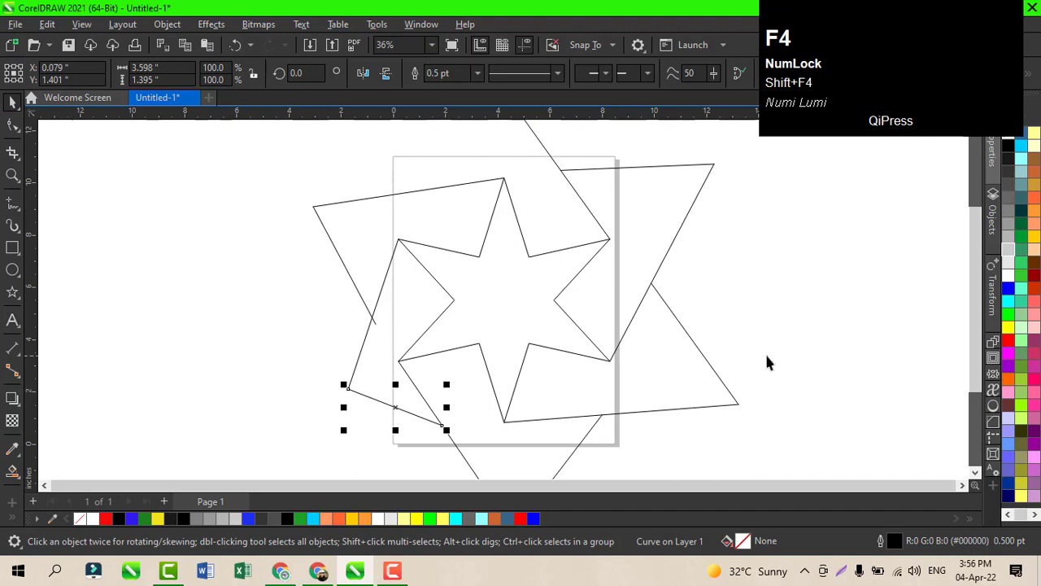
- Connect the outer end of the upper-right-tip line to the top-tip line with a straight segment spanning about 3.2 by 3.9 inches
{"action": "left_click_drag", "start_coordinate": [974, 350], "coordinate": [968, 310]}
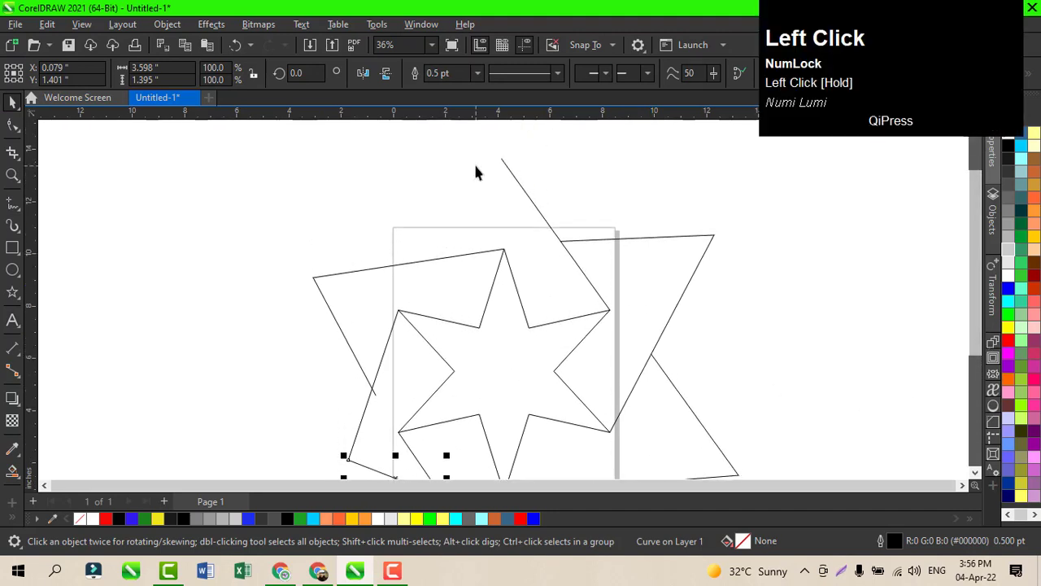
{"action": "left_click", "coordinate": [13, 202]}
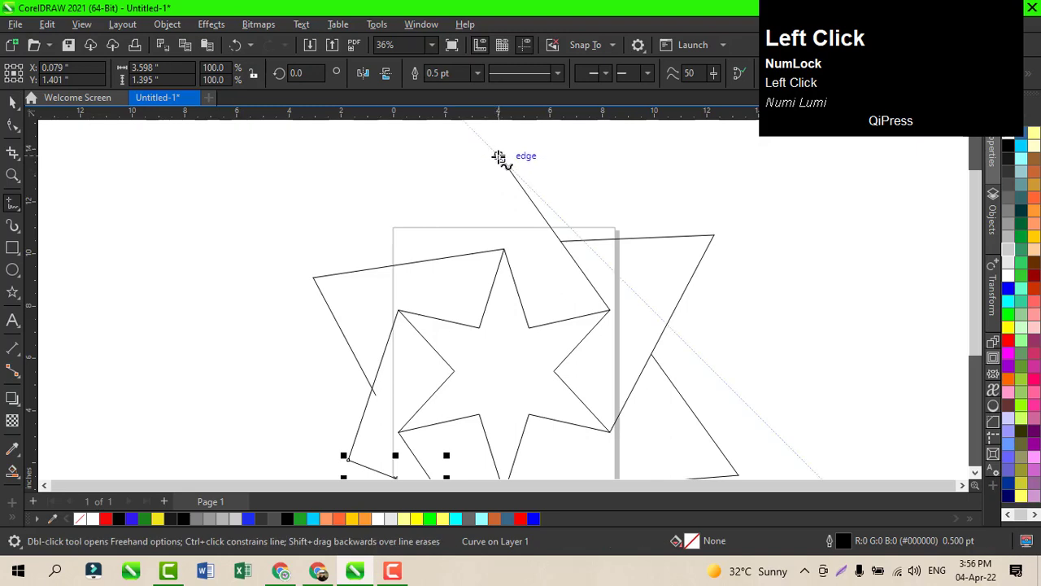
{"action": "left_click", "coordinate": [418, 262]}
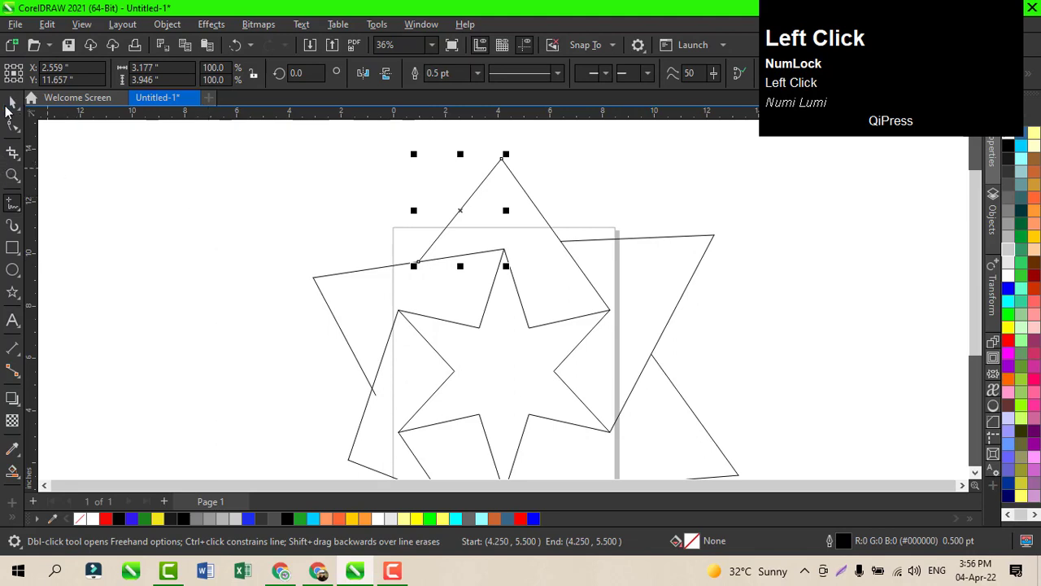
{"action": "left_click", "coordinate": [10, 103]}
{"action": "left_click", "coordinate": [154, 257]}
{"action": "key", "text": "shift+F4"}
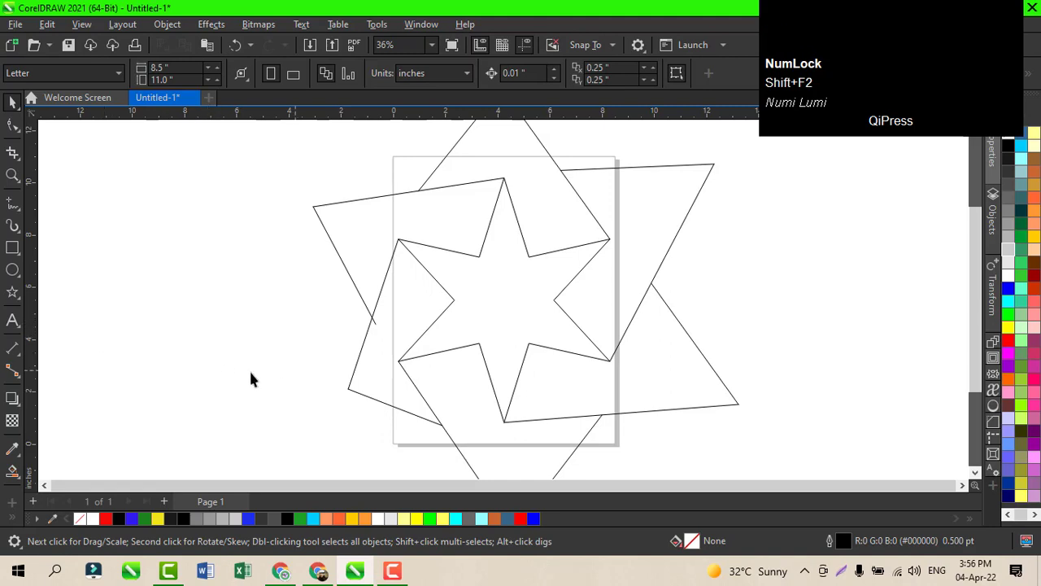
{"action": "left_click", "coordinate": [16, 475]}
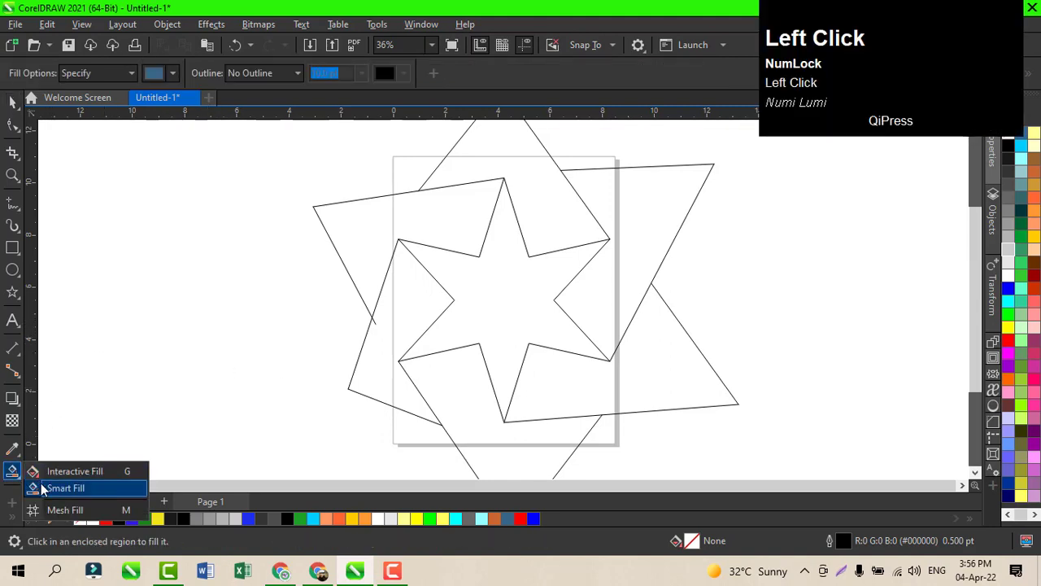
{"action": "left_click", "coordinate": [44, 488]}
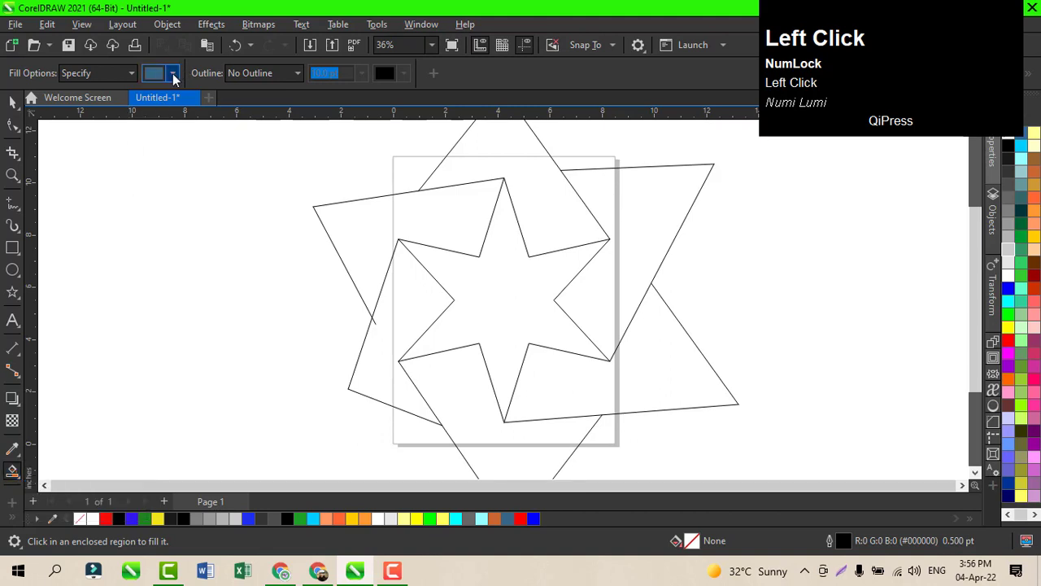
{"action": "left_click", "coordinate": [172, 74]}
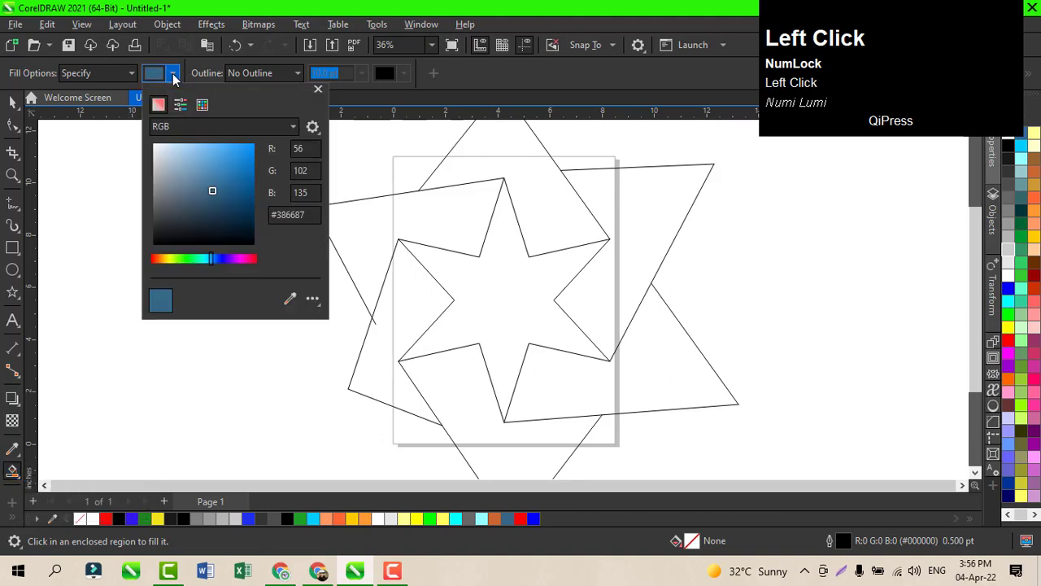
{"action": "left_click", "coordinate": [171, 171]}
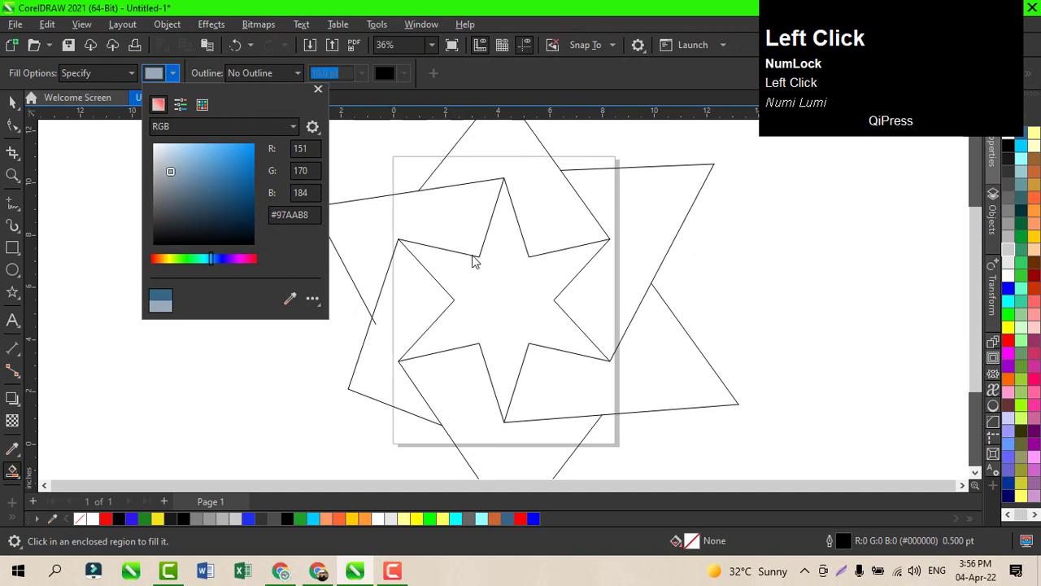
- Draw three straight lines through the star's centre joining its opposite inner corners, each about 3.8 inches long
{"action": "left_click", "coordinate": [12, 201]}
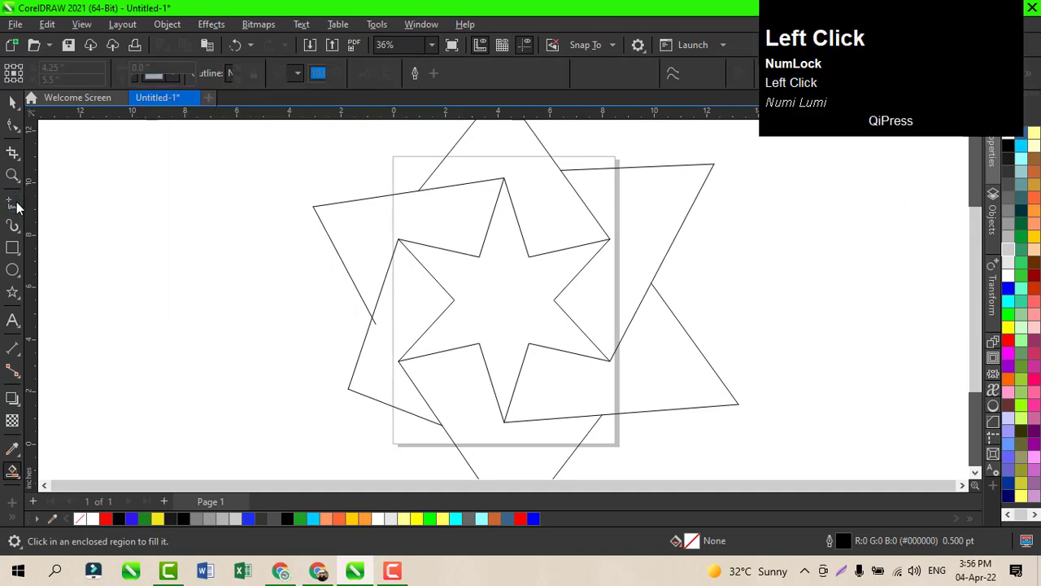
{"action": "left_click", "coordinate": [453, 300]}
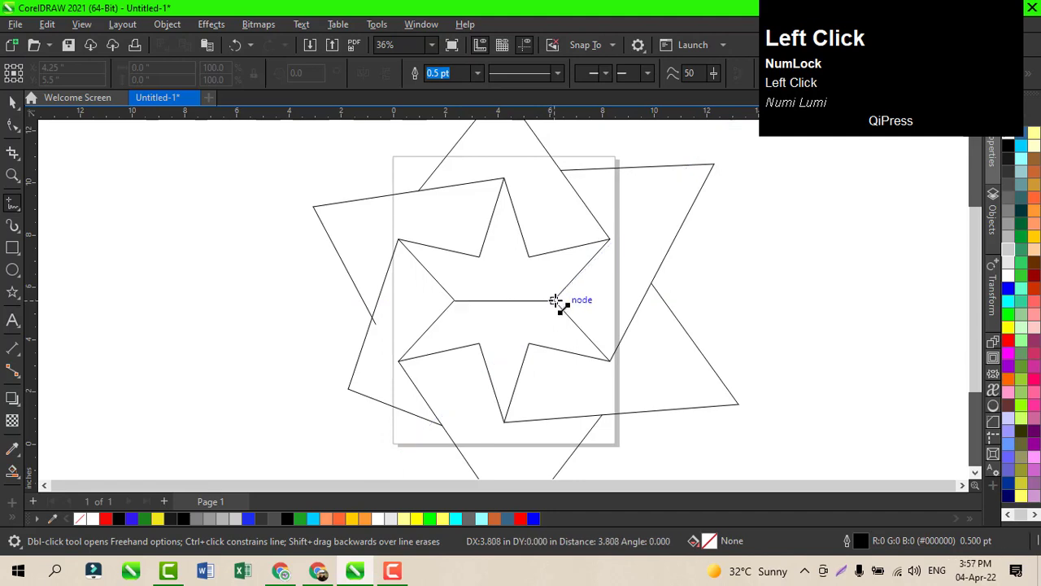
{"action": "left_click", "coordinate": [557, 301]}
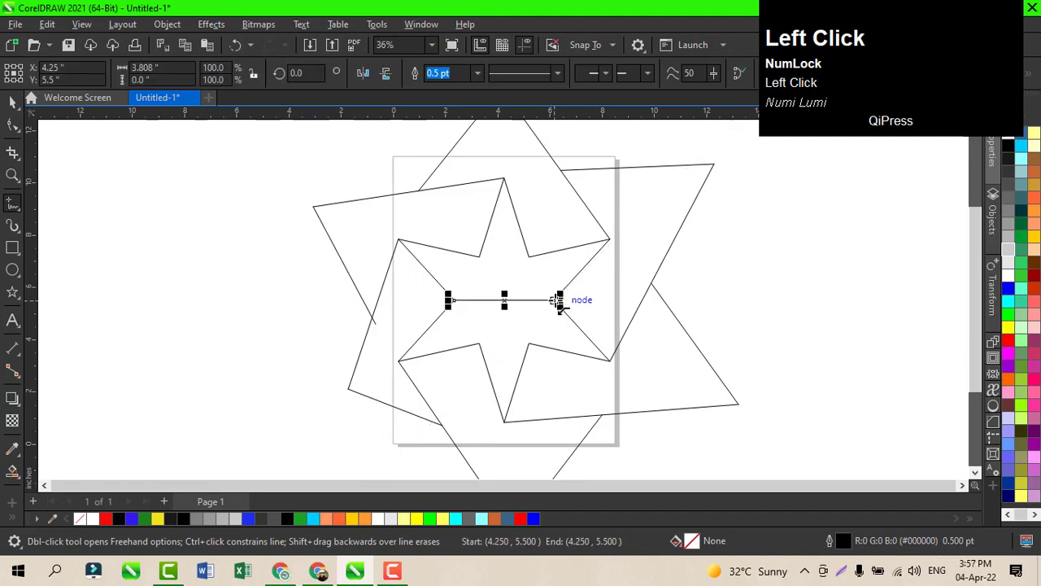
{"action": "left_click", "coordinate": [478, 258]}
{"action": "left_click", "coordinate": [529, 346]}
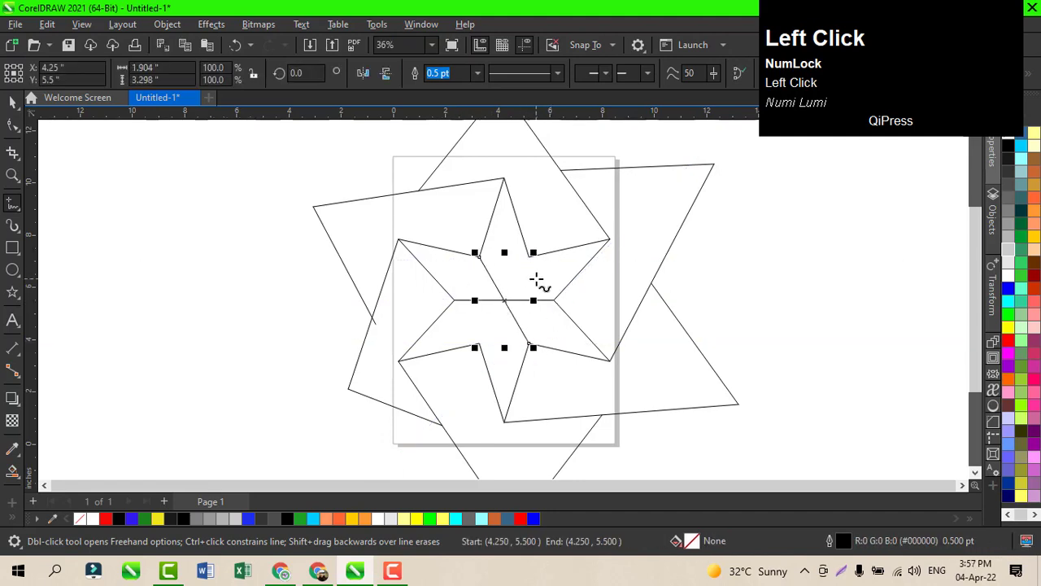
{"action": "left_click", "coordinate": [478, 346]}
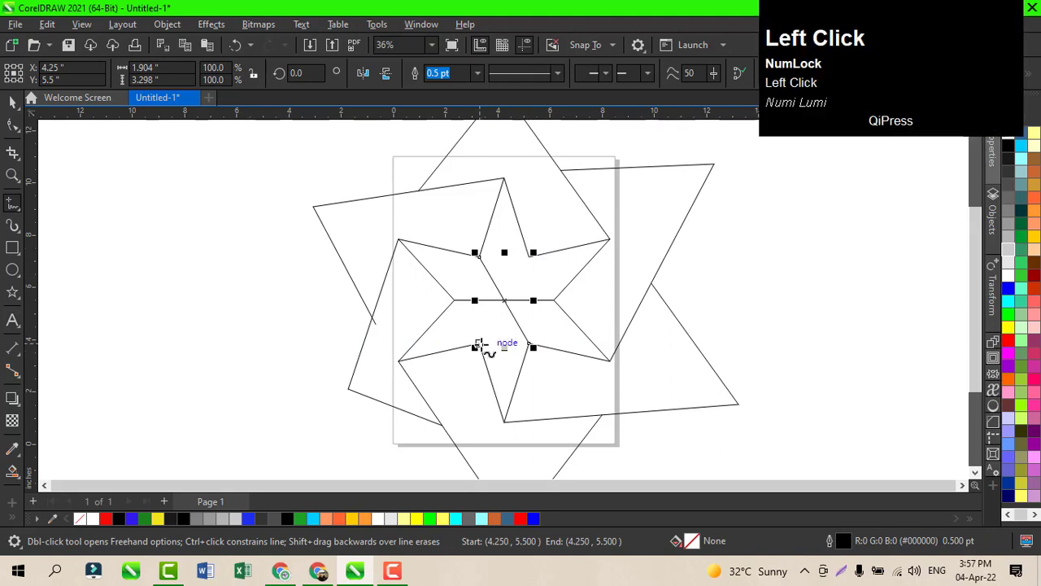
{"action": "left_click", "coordinate": [533, 254]}
{"action": "left_click", "coordinate": [12, 104]}
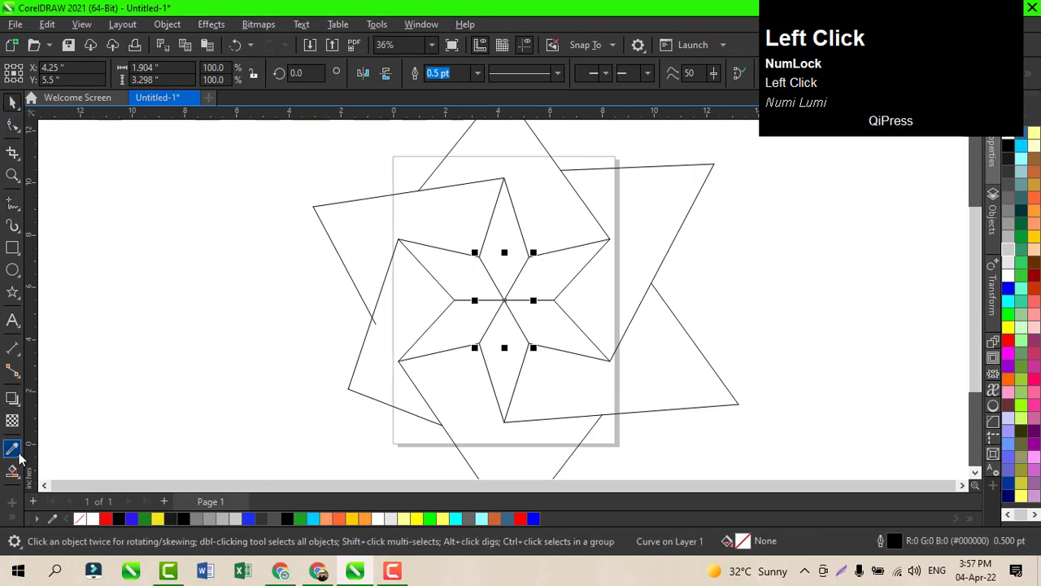
- Smart-fill the star's upper-left, upper-right and bottom diamonds with light blue #A0C2DB and no outline
{"action": "left_click", "coordinate": [20, 478]}
{"action": "left_click", "coordinate": [41, 486]}
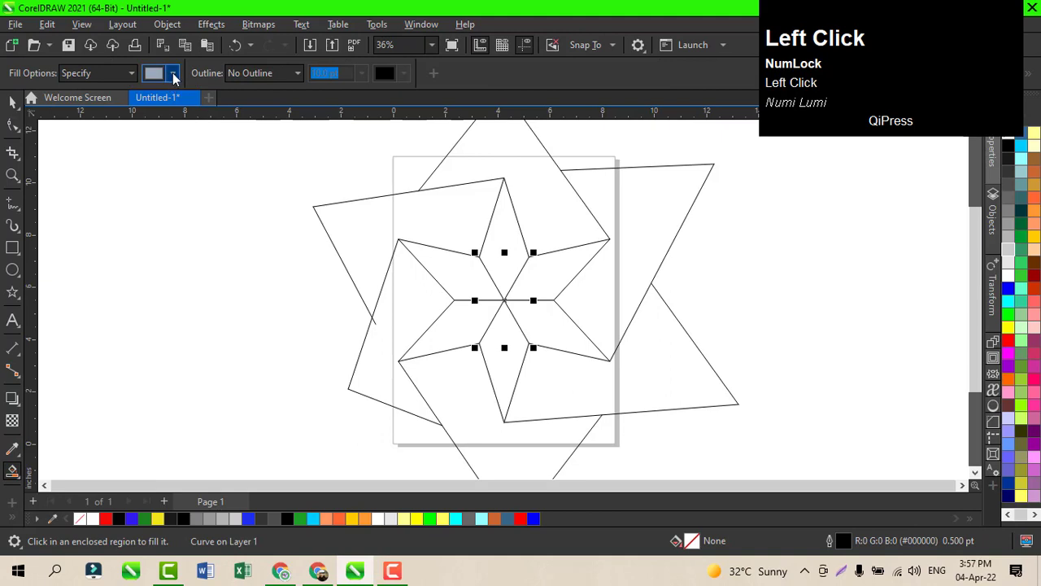
{"action": "left_click", "coordinate": [173, 73]}
{"action": "left_click_drag", "start_coordinate": [173, 161], "coordinate": [180, 157]}
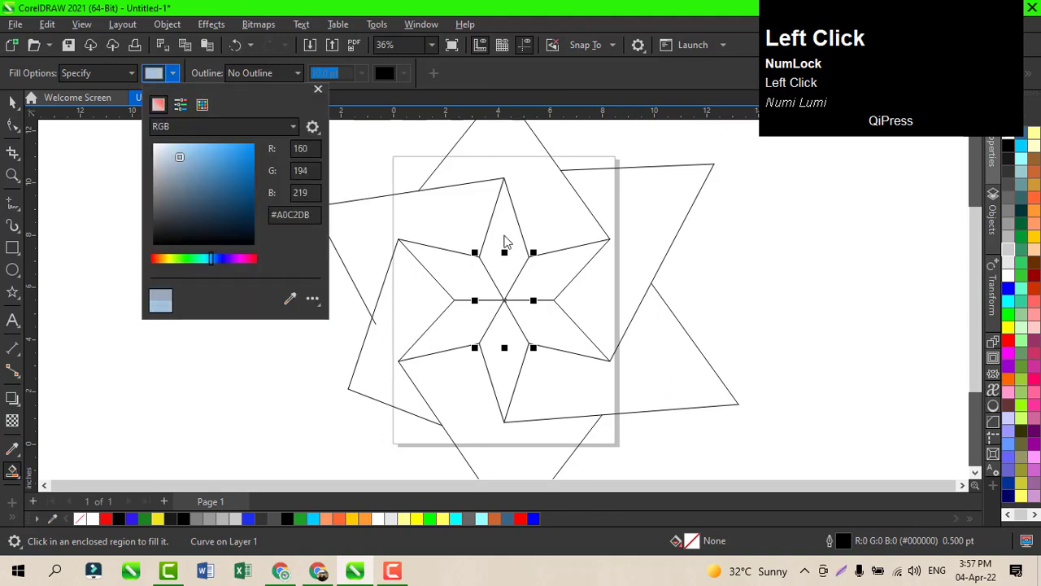
{"action": "left_click", "coordinate": [462, 273]}
{"action": "left_click", "coordinate": [462, 272]}
{"action": "left_click", "coordinate": [529, 279]}
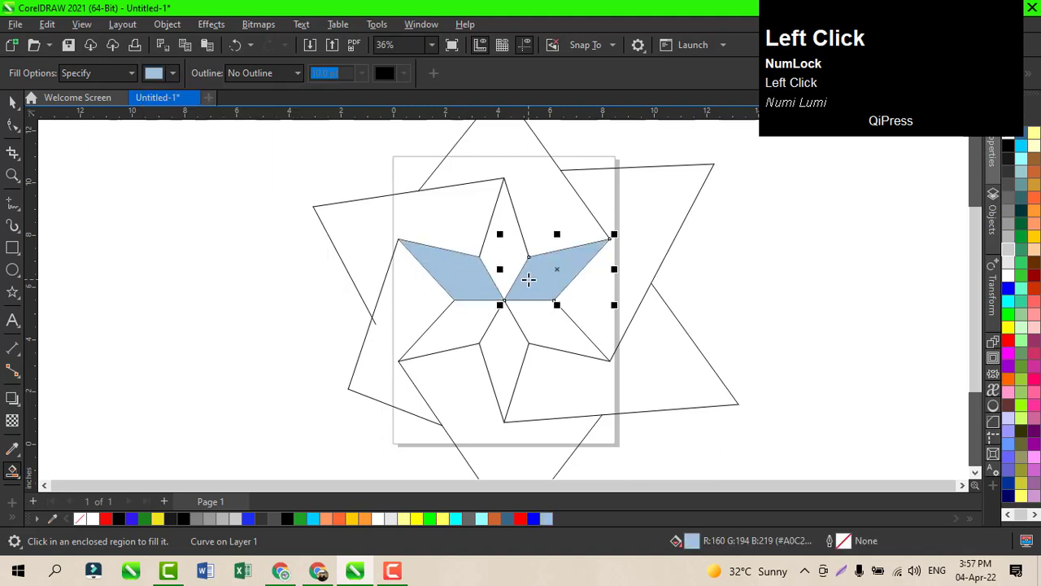
{"action": "left_click", "coordinate": [505, 328]}
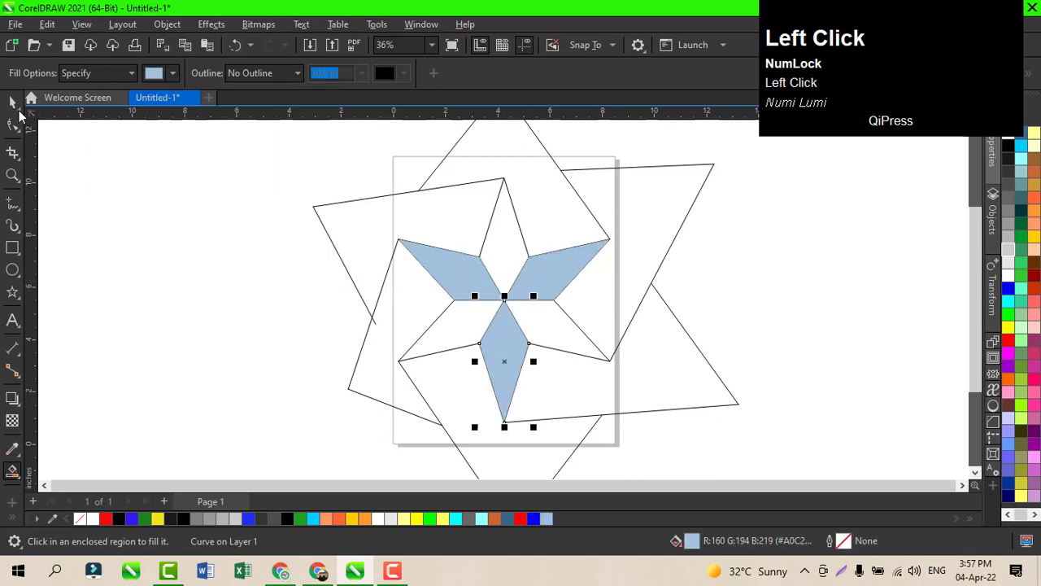
{"action": "left_click", "coordinate": [12, 100]}
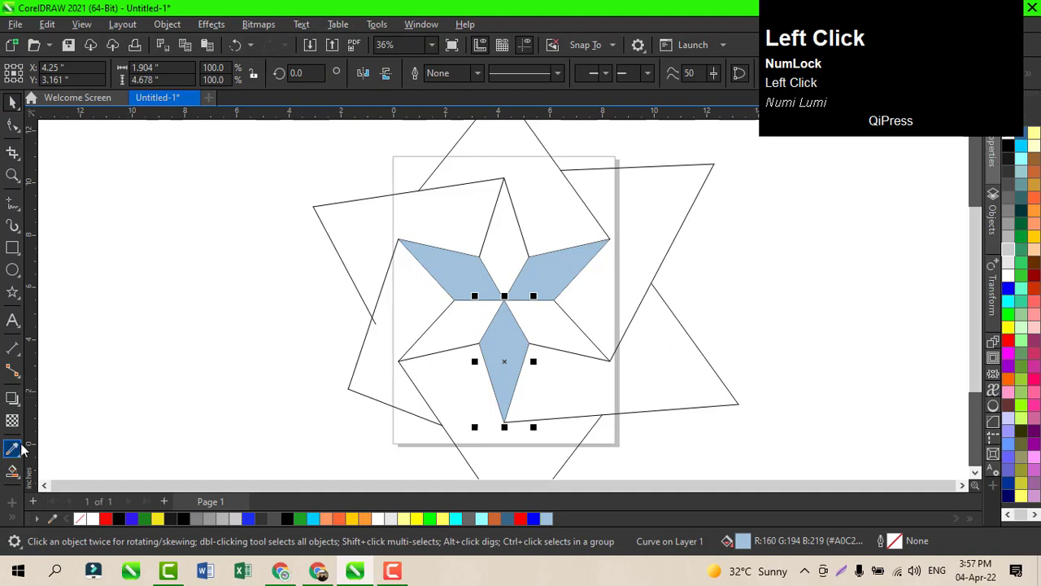
- Smart-fill the lower-right, top and lower-left pinwheel arms around the star with red #F70D0D
{"action": "left_click", "coordinate": [12, 471]}
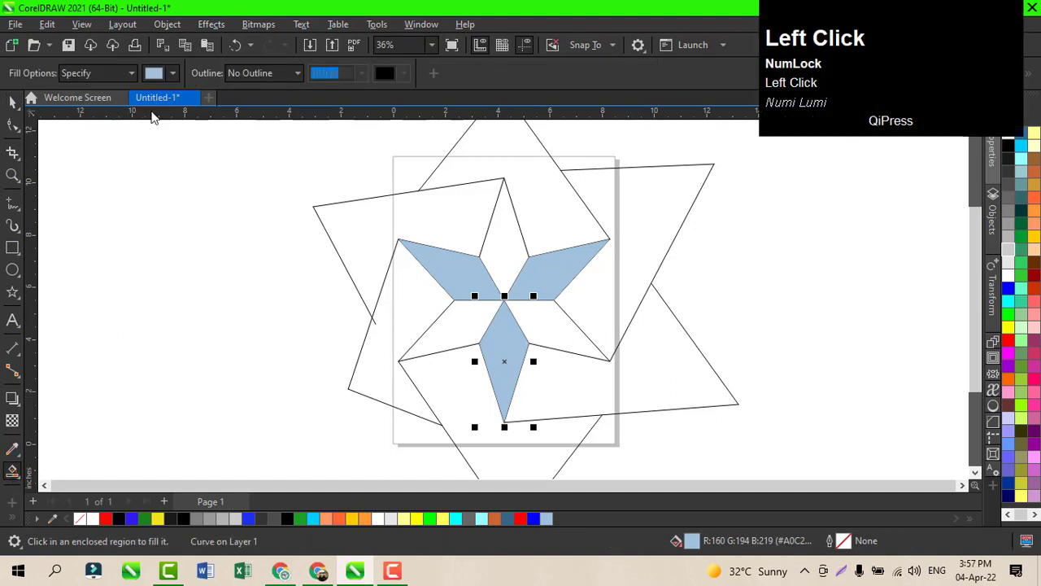
{"action": "left_click", "coordinate": [174, 75]}
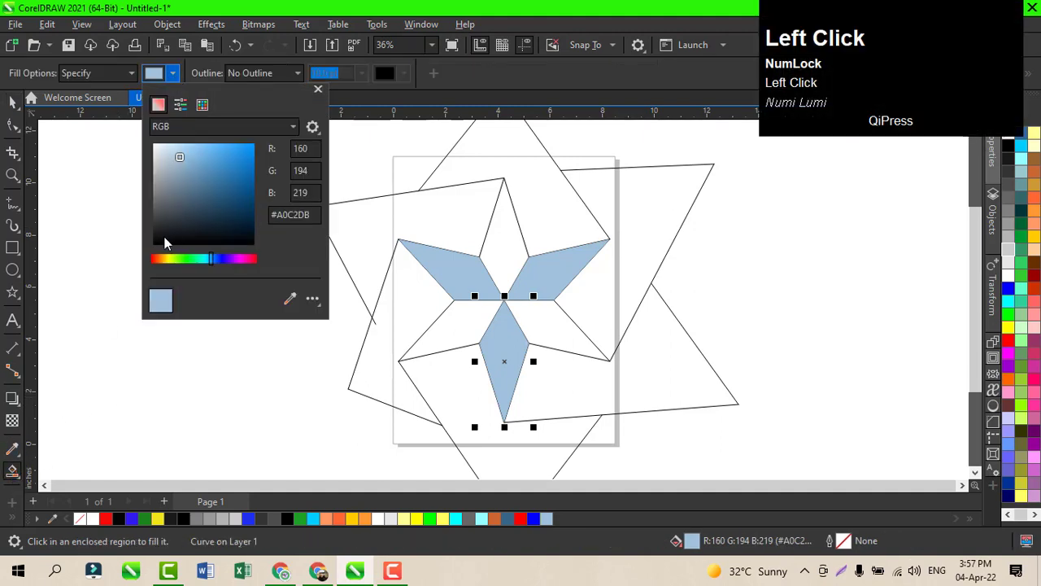
{"action": "left_click_drag", "start_coordinate": [162, 262], "coordinate": [146, 265]}
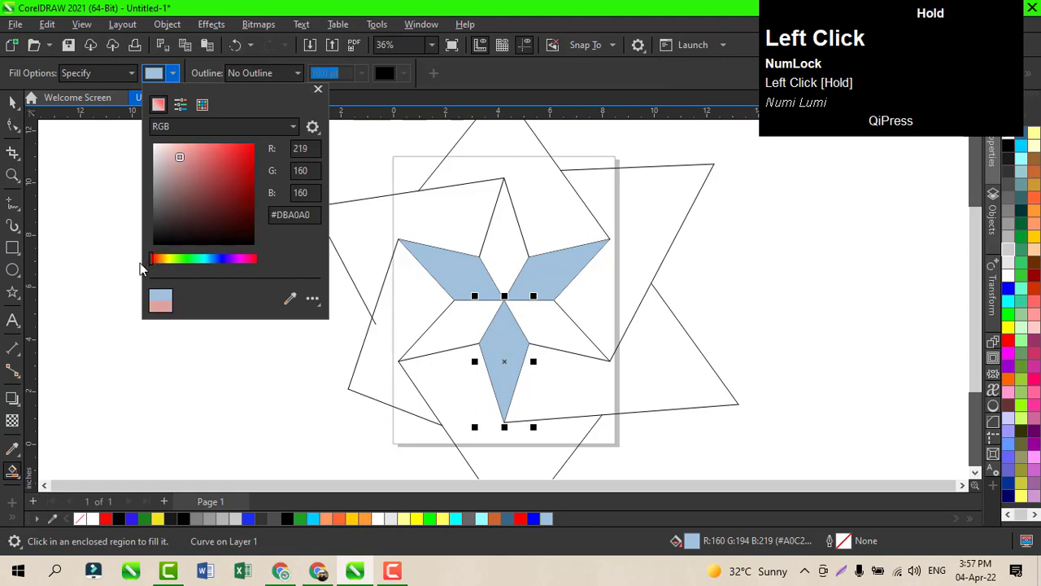
{"action": "left_click", "coordinate": [248, 147]}
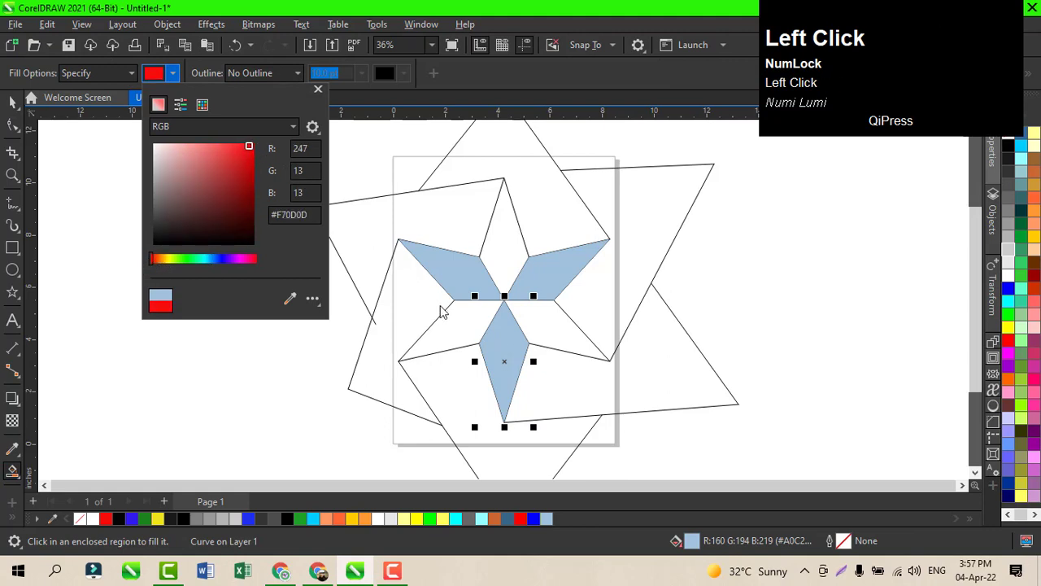
{"action": "left_click", "coordinate": [579, 396]}
{"action": "left_click", "coordinate": [581, 392]}
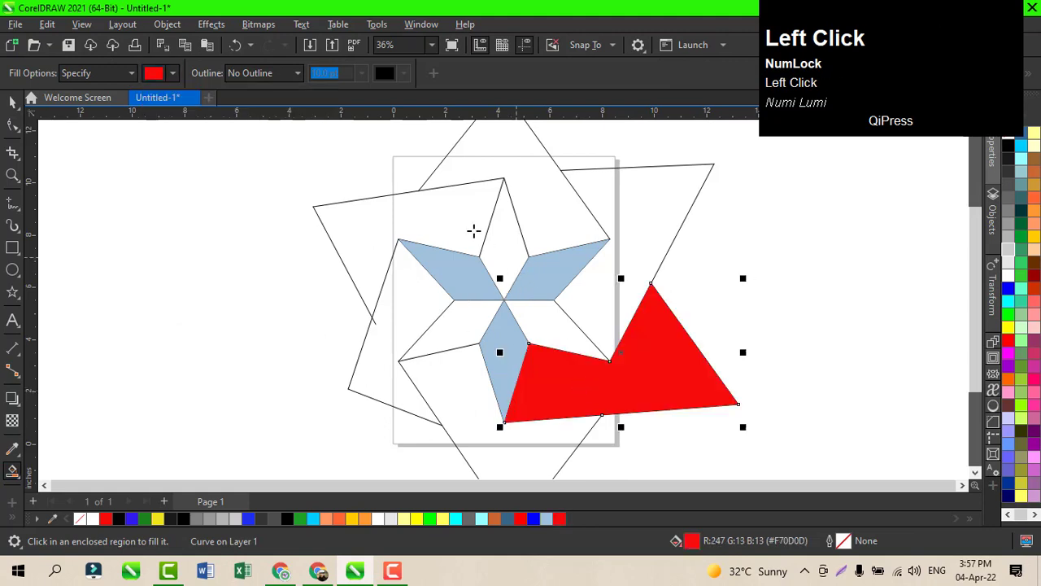
{"action": "left_click", "coordinate": [544, 199]}
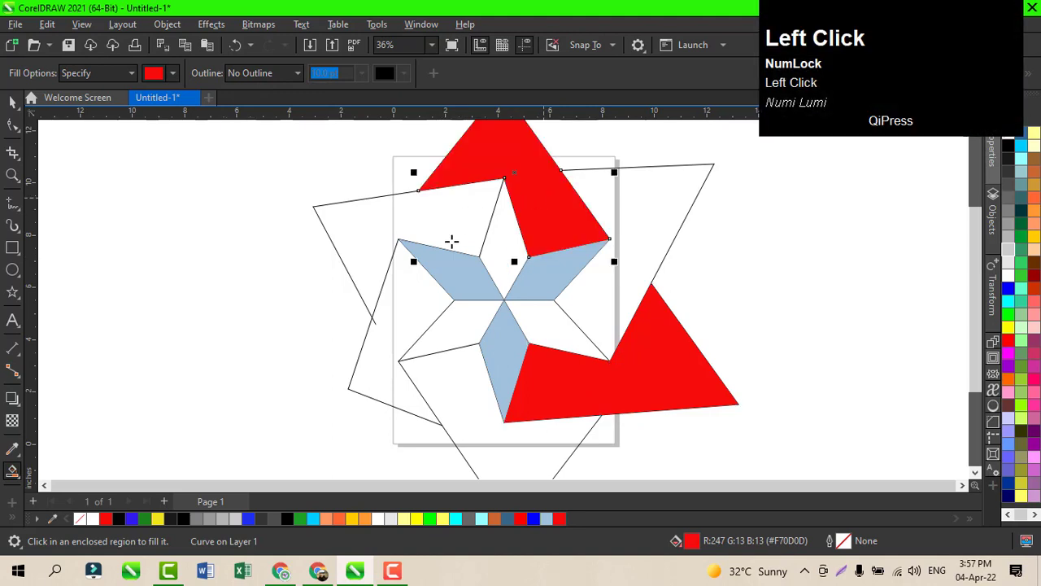
{"action": "left_click", "coordinate": [408, 321]}
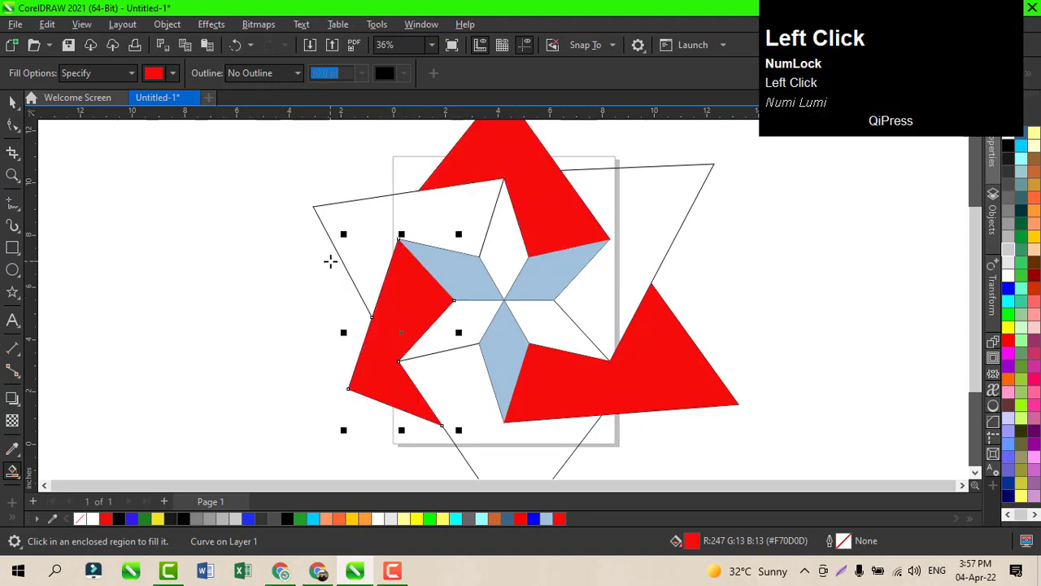
- Smart-fill the upper-right, upper-left and bottom pinwheel arms with blue #1926E3
{"action": "left_click", "coordinate": [173, 74]}
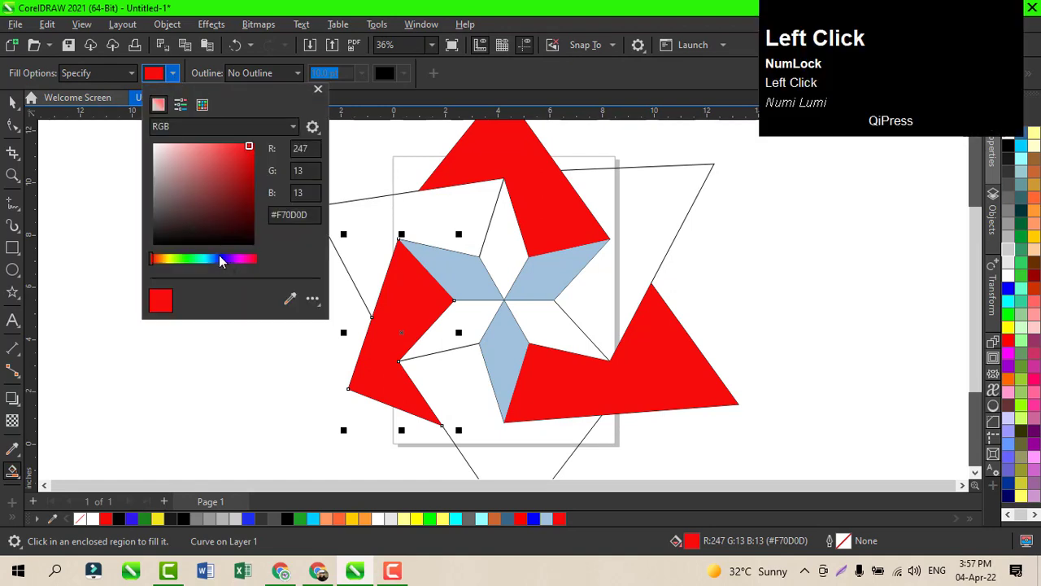
{"action": "left_click", "coordinate": [221, 258]}
{"action": "left_click_drag", "start_coordinate": [245, 161], "coordinate": [250, 147]}
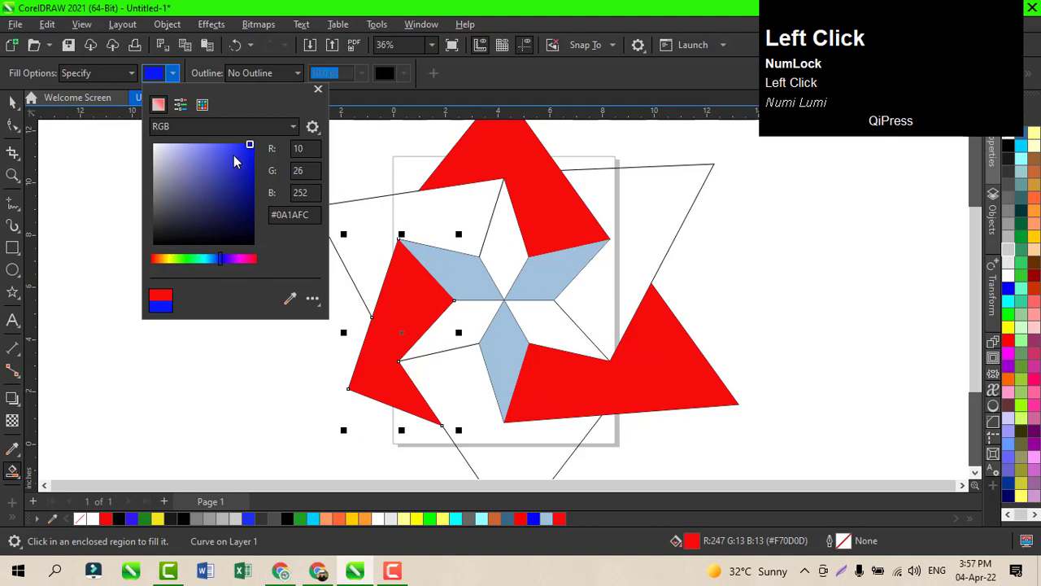
{"action": "left_click", "coordinate": [243, 155]}
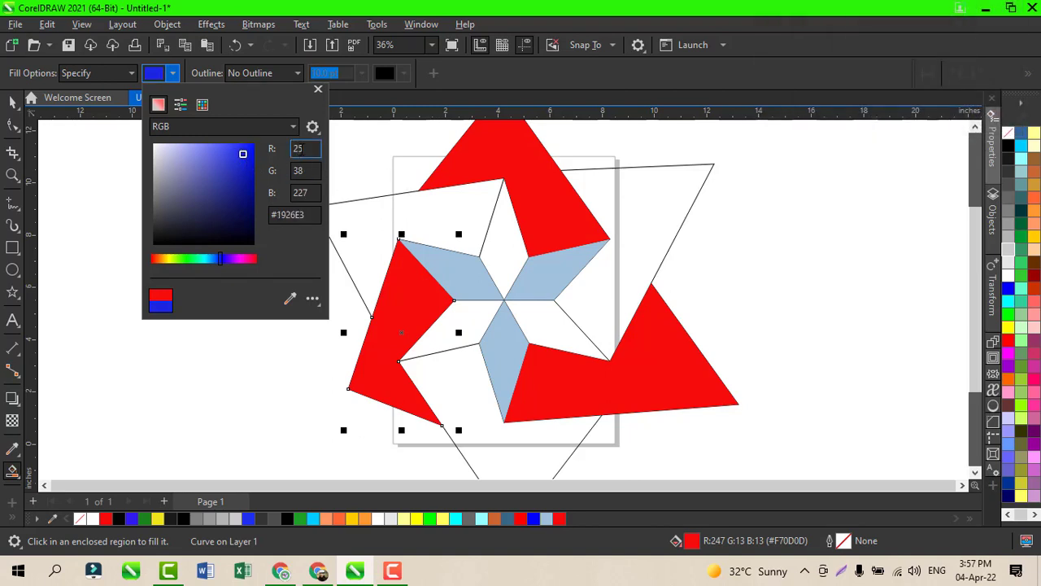
{"action": "left_click", "coordinate": [654, 221]}
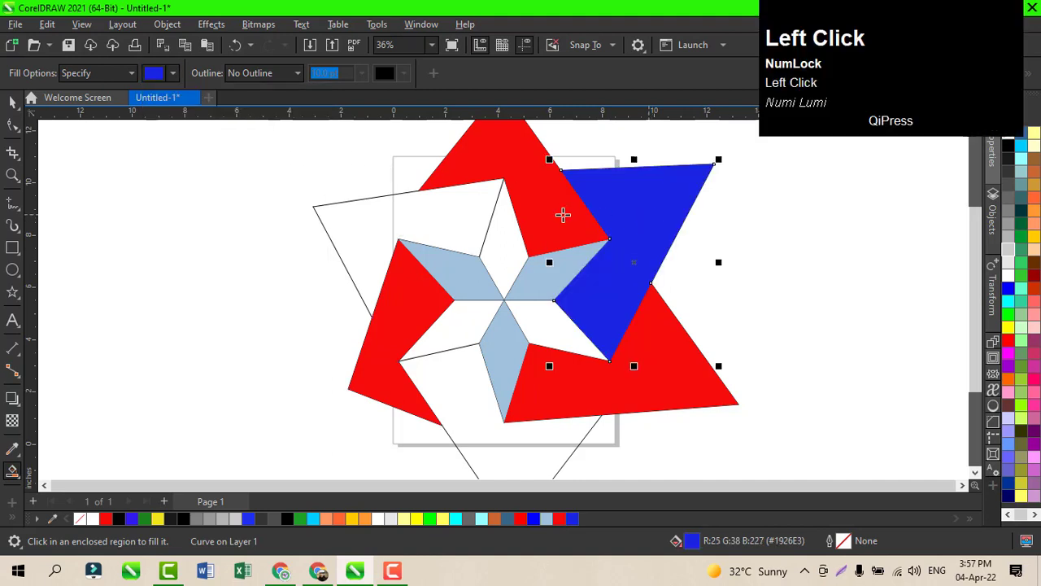
{"action": "left_click", "coordinate": [465, 202]}
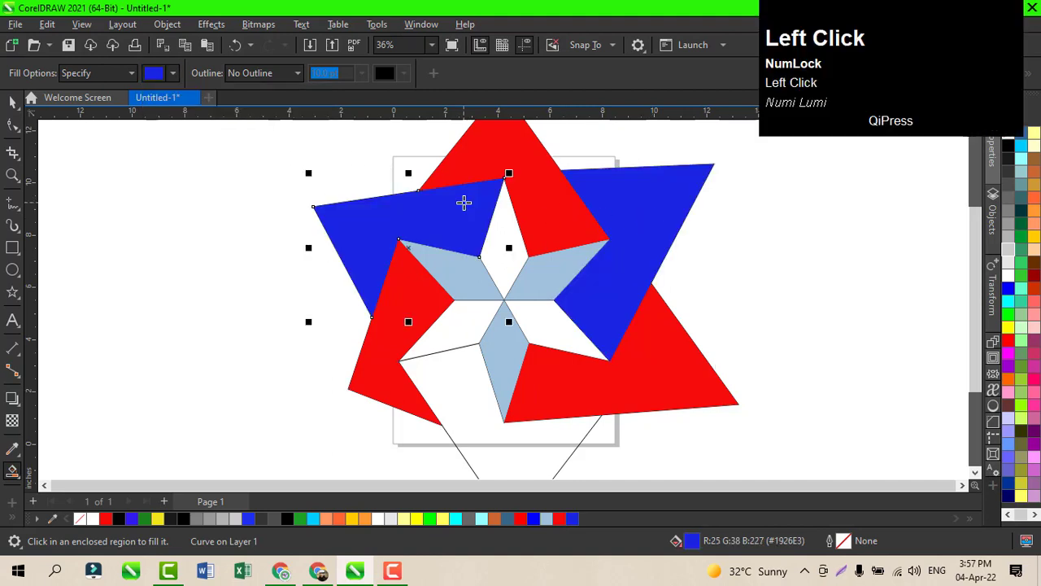
{"action": "left_click", "coordinate": [472, 377]}
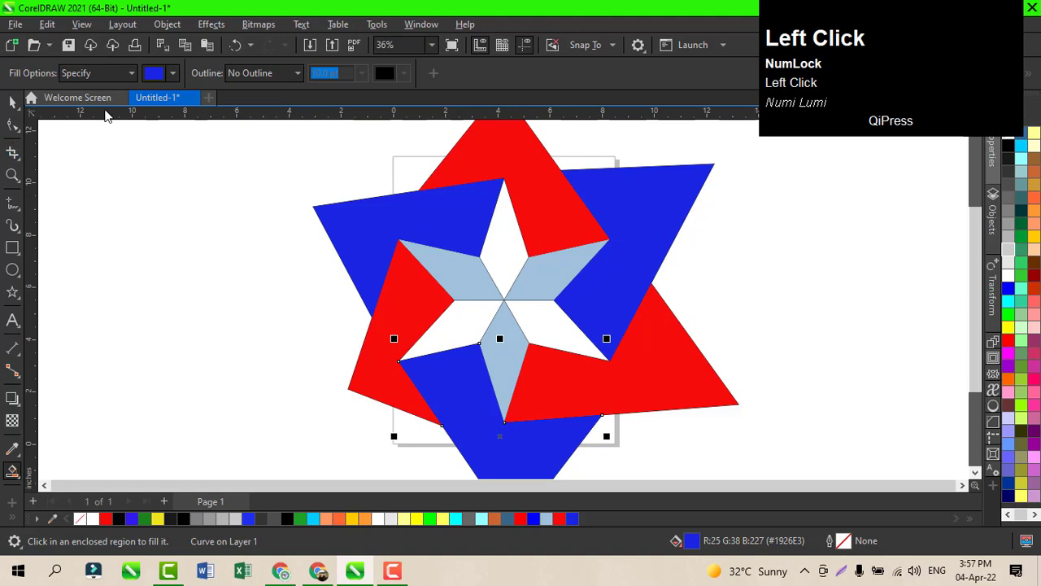
- Smart-fill the star's top, lower-left and lower-right diamonds with dark grey #38383B and no outline
{"action": "left_click", "coordinate": [172, 74]}
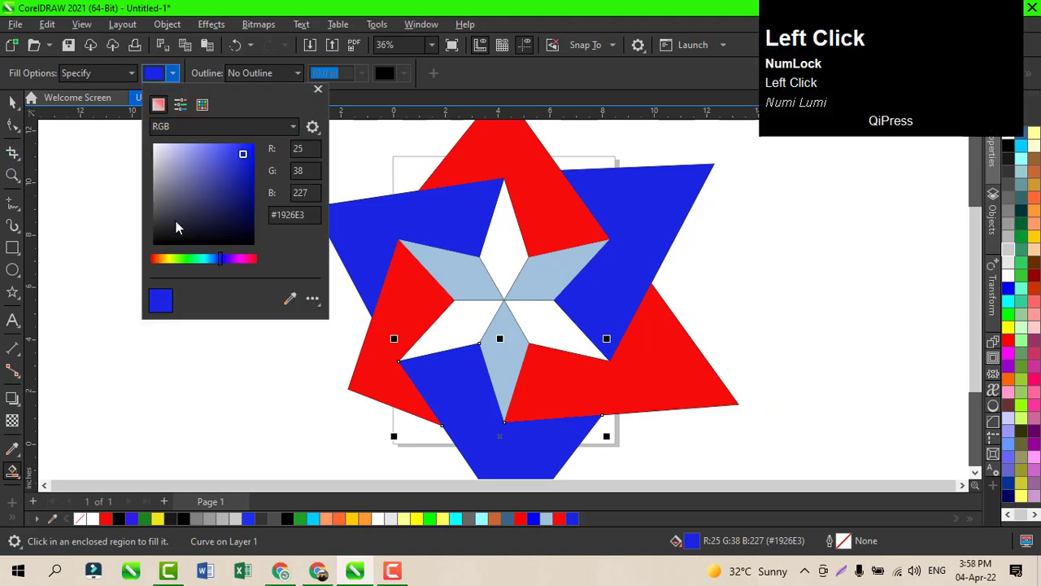
{"action": "left_click", "coordinate": [159, 221]}
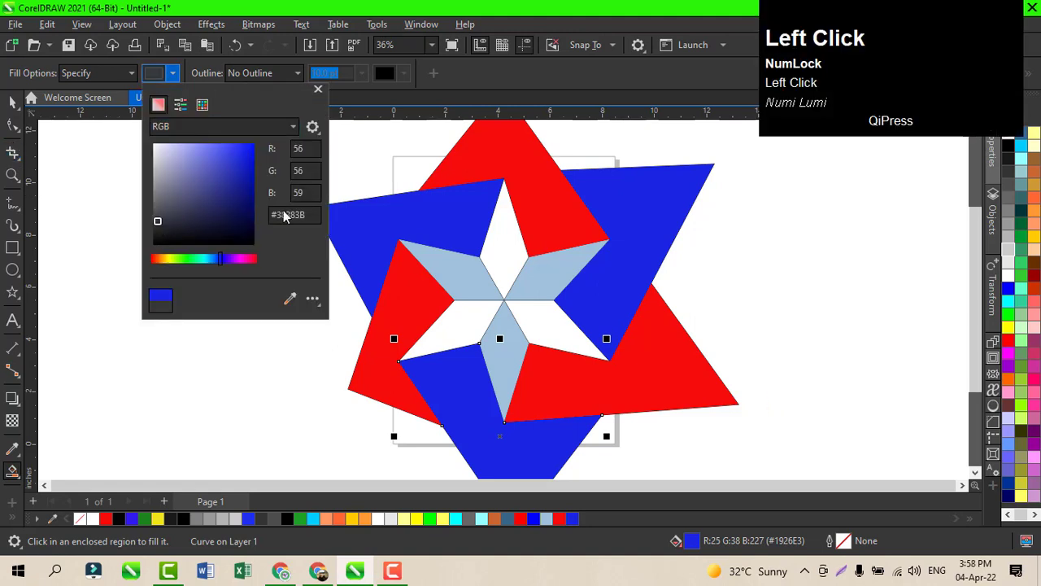
{"action": "left_click", "coordinate": [502, 268]}
{"action": "left_click", "coordinate": [502, 265]}
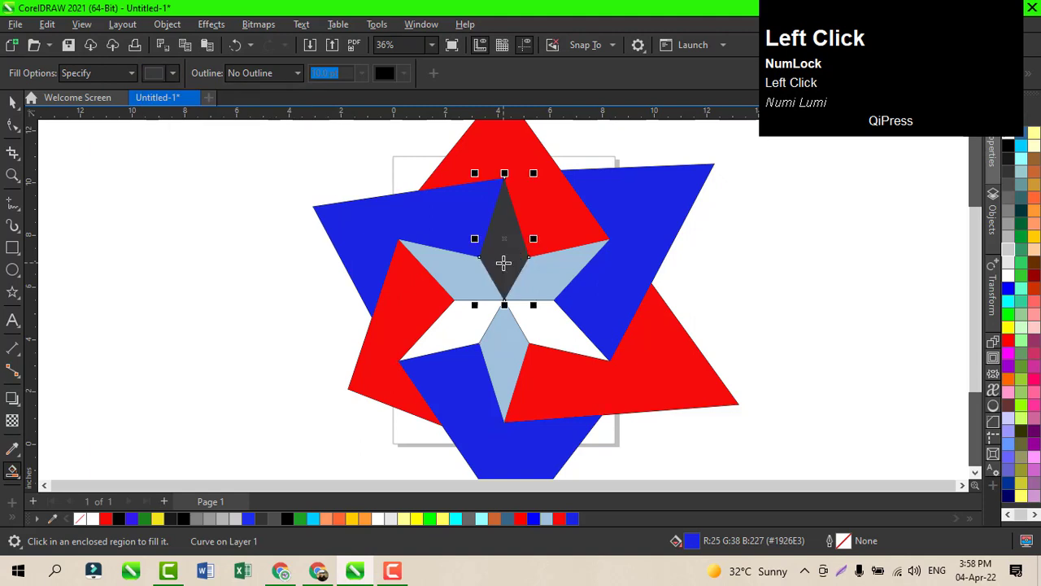
{"action": "left_click", "coordinate": [464, 328]}
{"action": "left_click", "coordinate": [542, 329]}
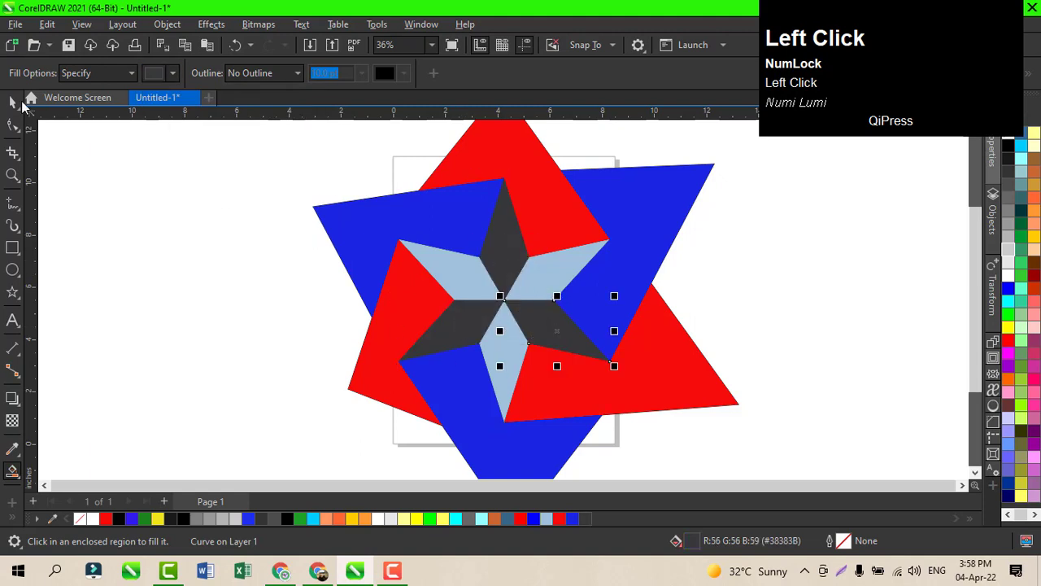
- Select all objects of the pinwheel design and group them
{"action": "left_click", "coordinate": [12, 101]}
{"action": "left_click", "coordinate": [216, 251]}
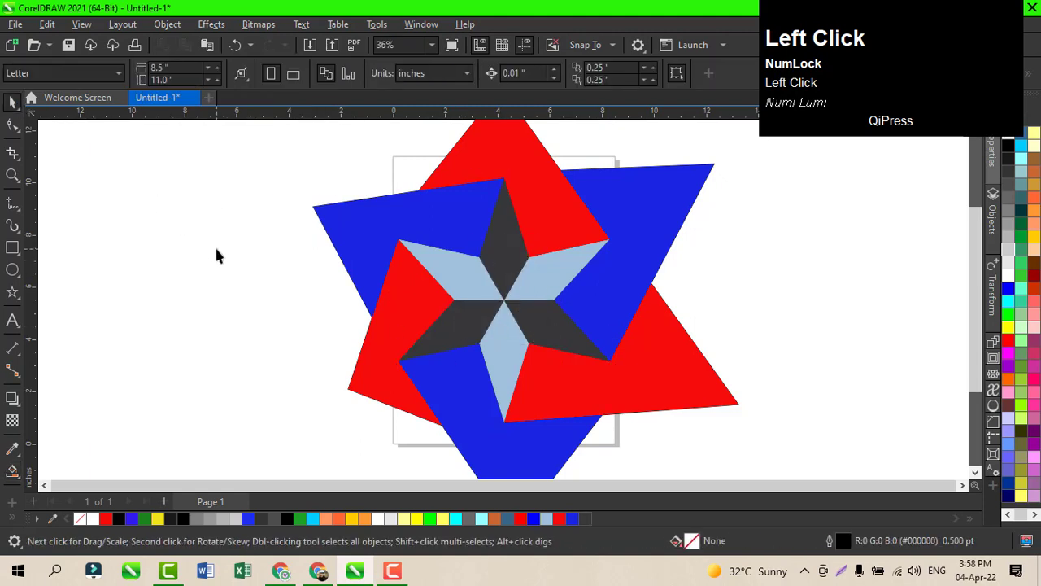
{"action": "key", "text": "ctrl+a"}
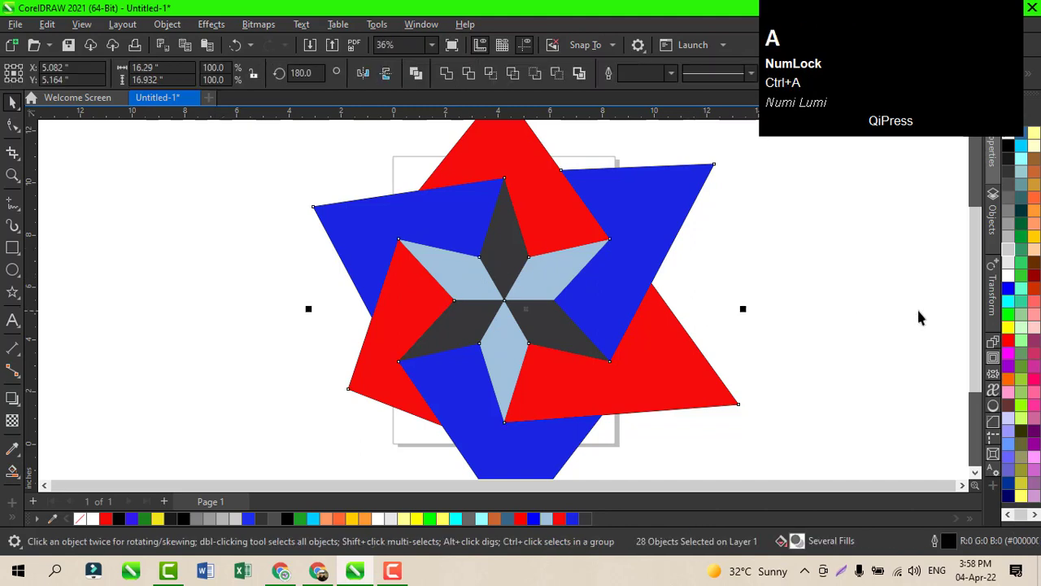
{"action": "key", "text": "ctrl+g"}
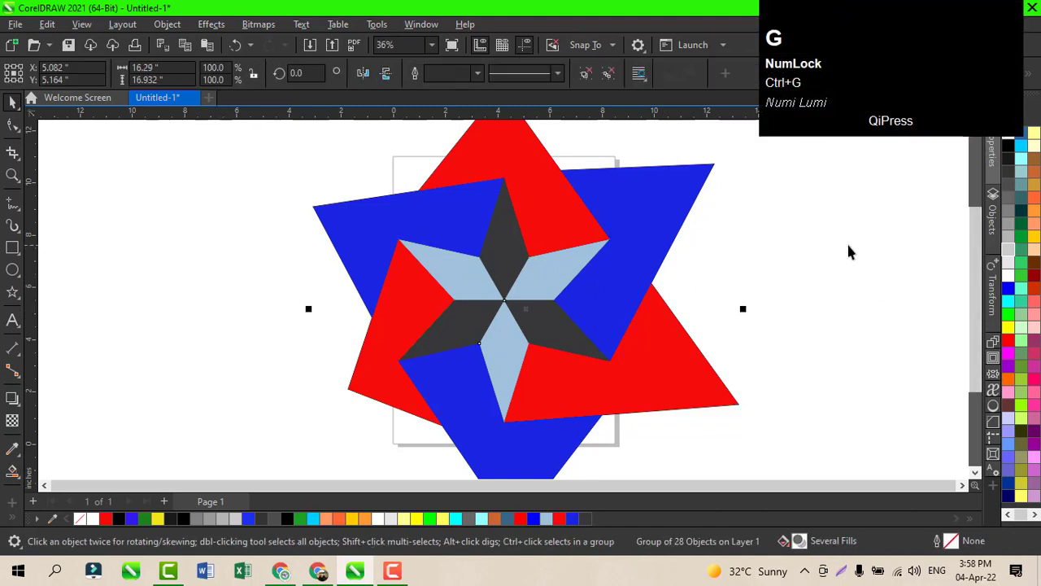
- Shrink the grouped pinwheel proportionally about its centre to about 65%, roughly 10.6 by 11 inches
{"action": "mouse_move", "coordinate": [970, 326]}
{"action": "left_mouse_down"}
{"action": "mouse_move", "coordinate": [970, 369]}
{"action": "mouse_move", "coordinate": [795, 399]}
{"action": "left_mouse_up"}
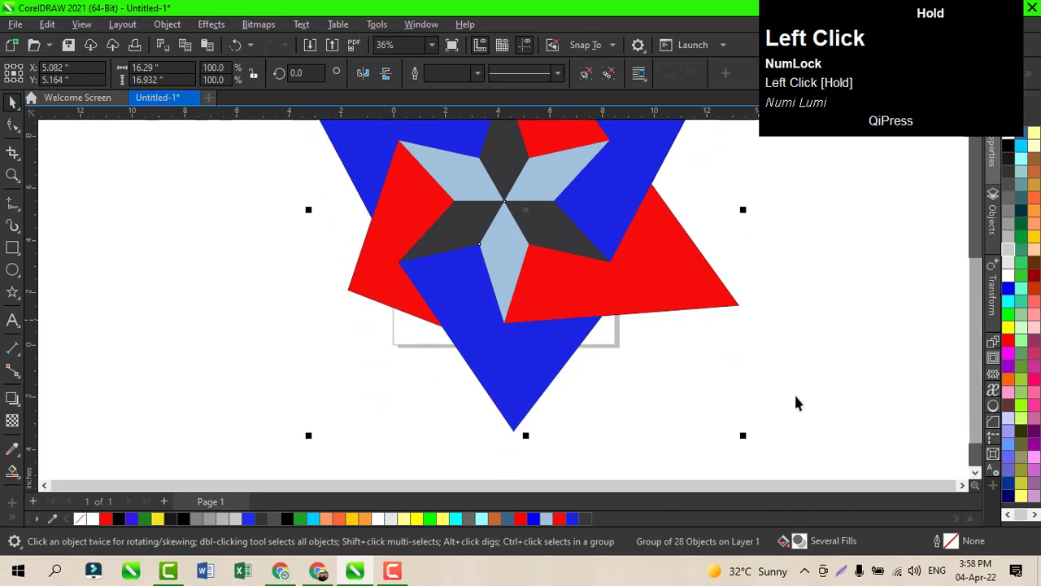
{"action": "left_click_drag", "start_coordinate": [741, 437], "coordinate": [676, 367]}
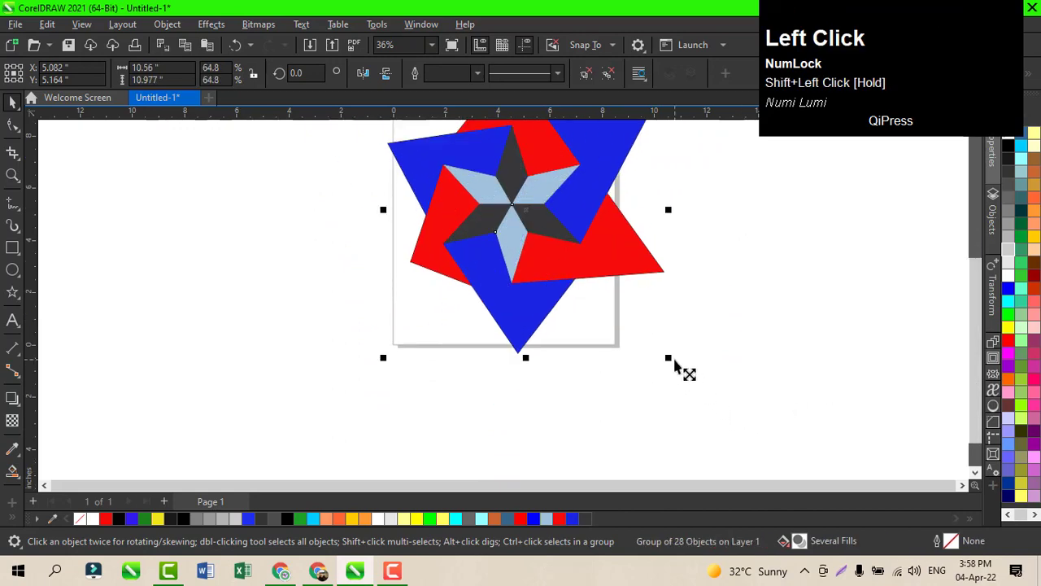
{"action": "key", "text": "shift+F4"}
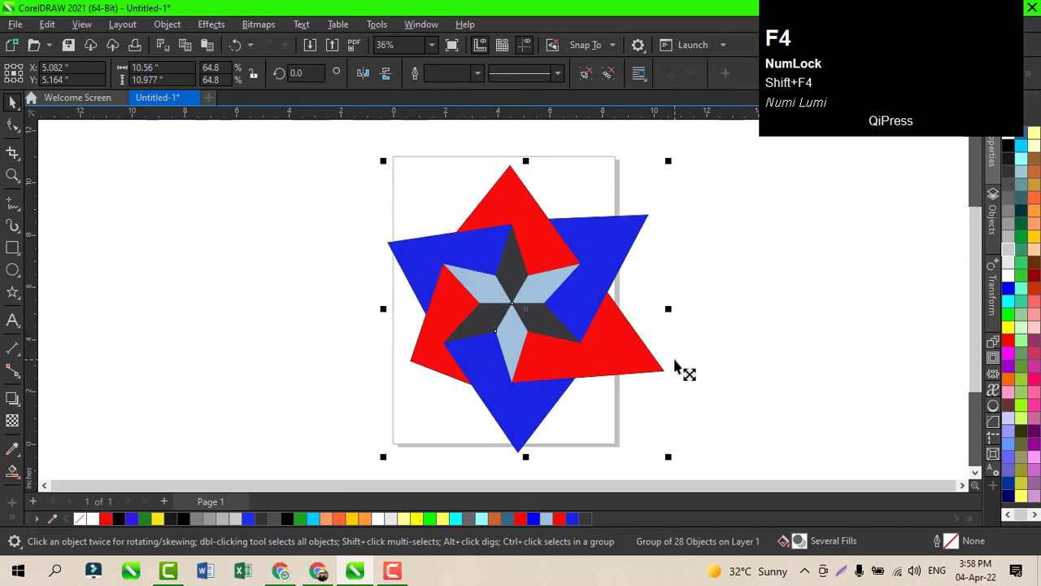
- Centre the grouped pinwheel on the page and show it in full-screen preview
{"action": "key", "text": "p"}
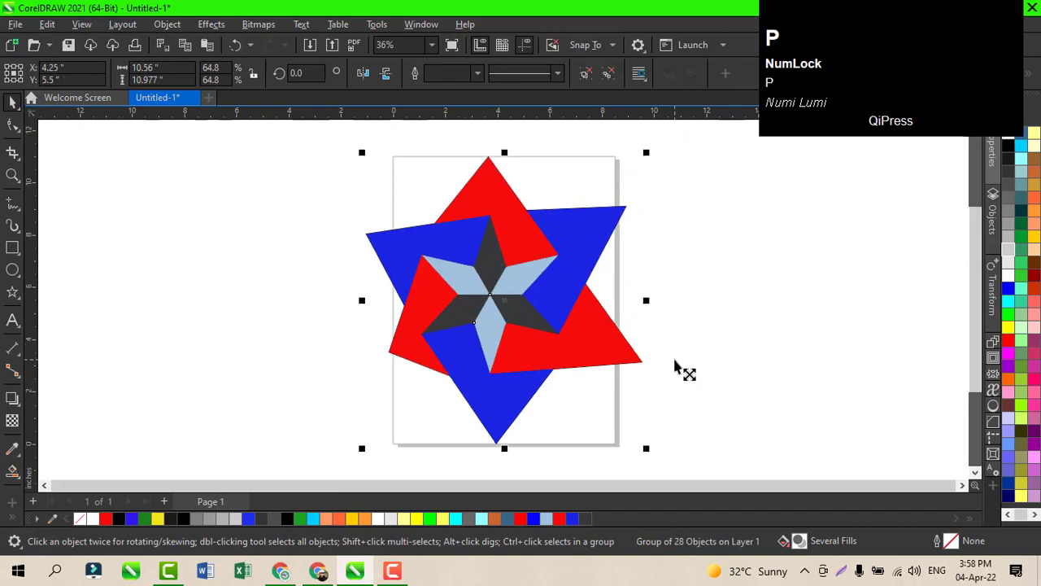
{"action": "left_click", "coordinate": [452, 44]}
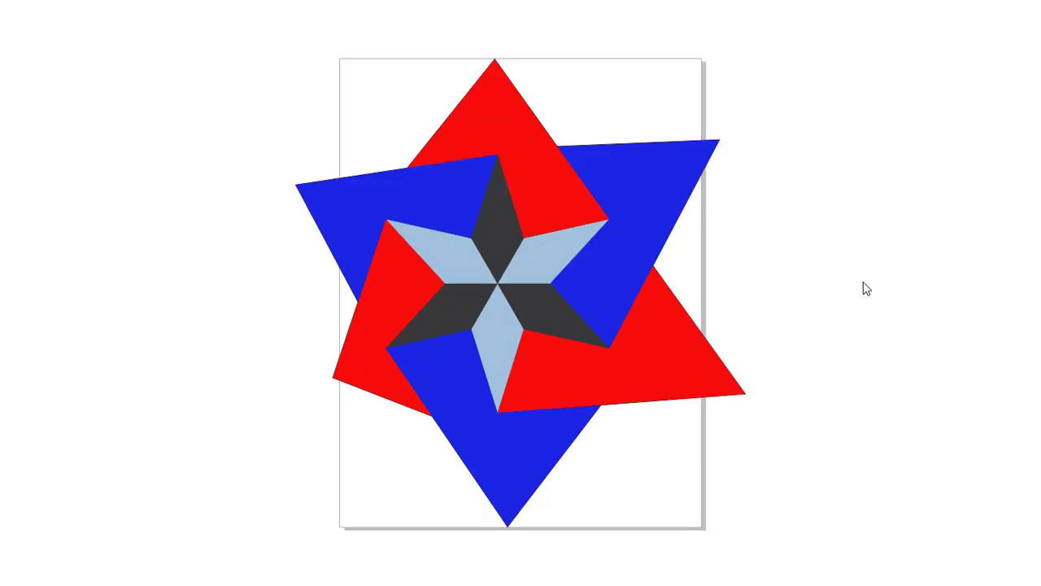